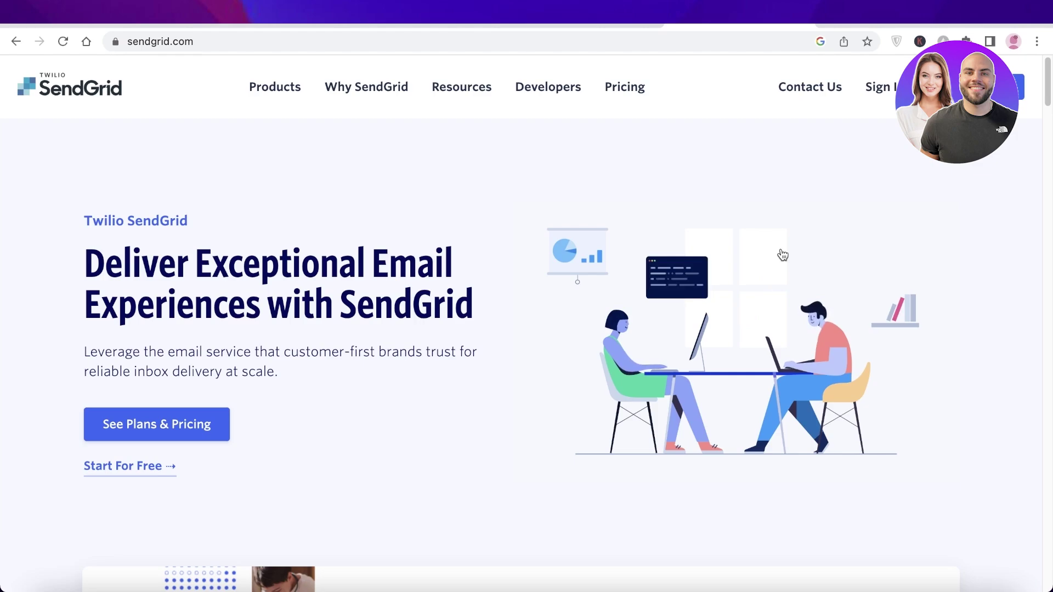
Scroll through the SendGrid homepage, then go to the Pricing page
scroll(782, 255, down, 5)
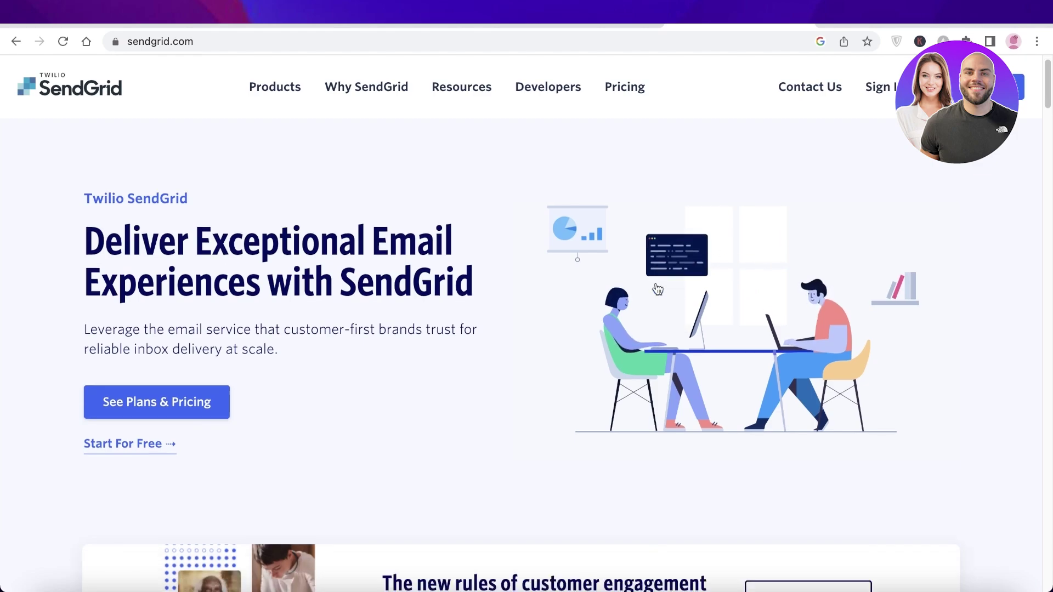
scroll(651, 277, down, 6)
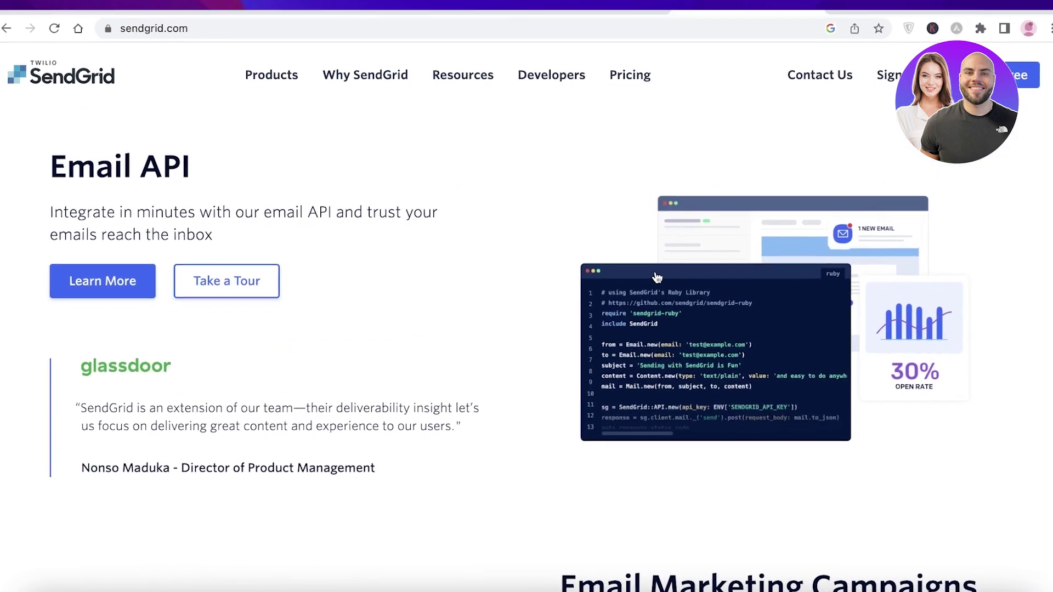
scroll(668, 258, up, 3)
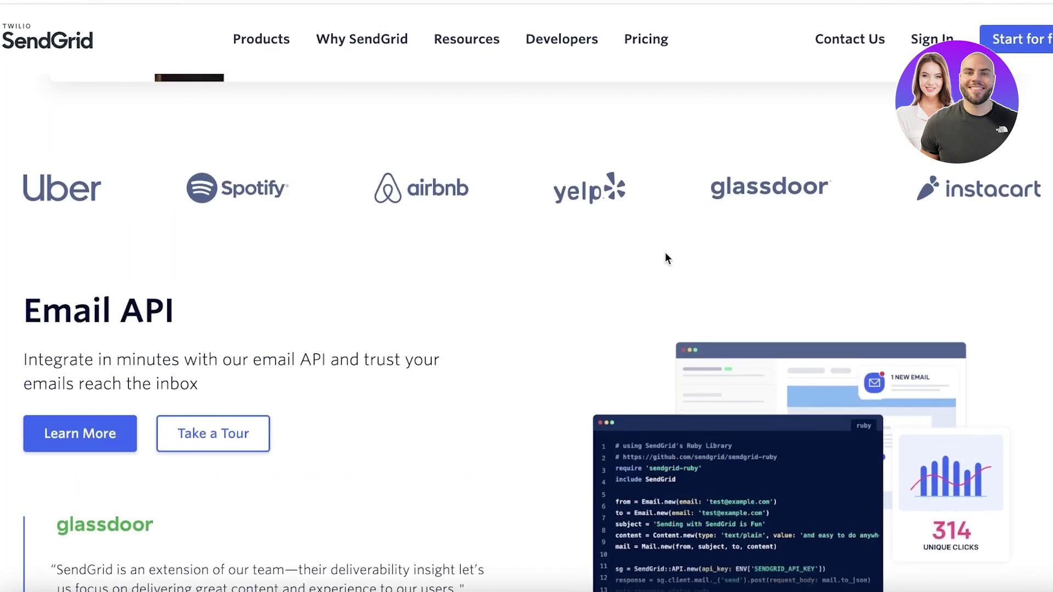
scroll(667, 258, up, 1)
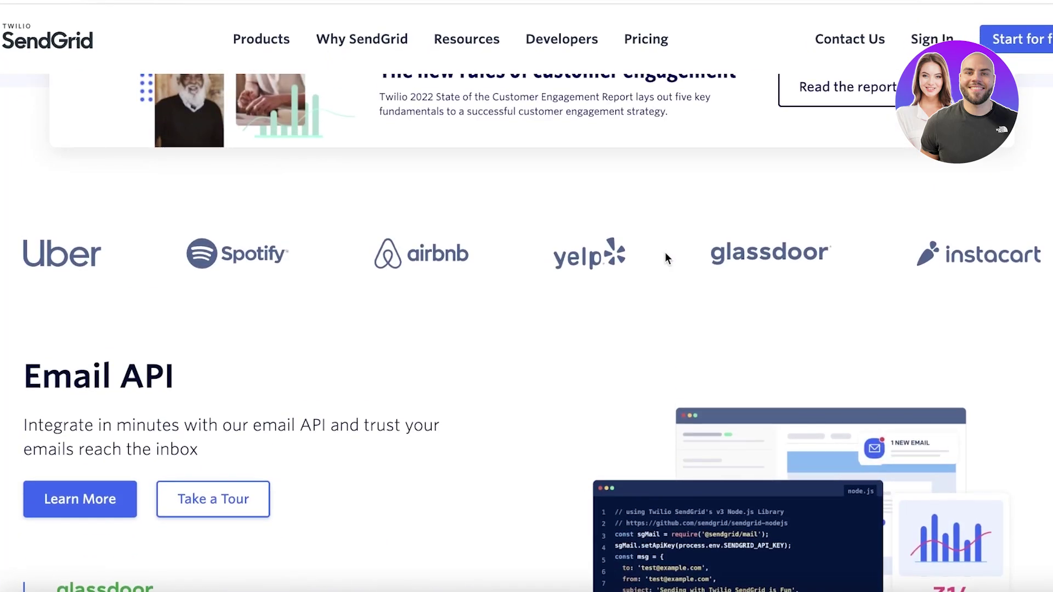
scroll(664, 257, up, 8)
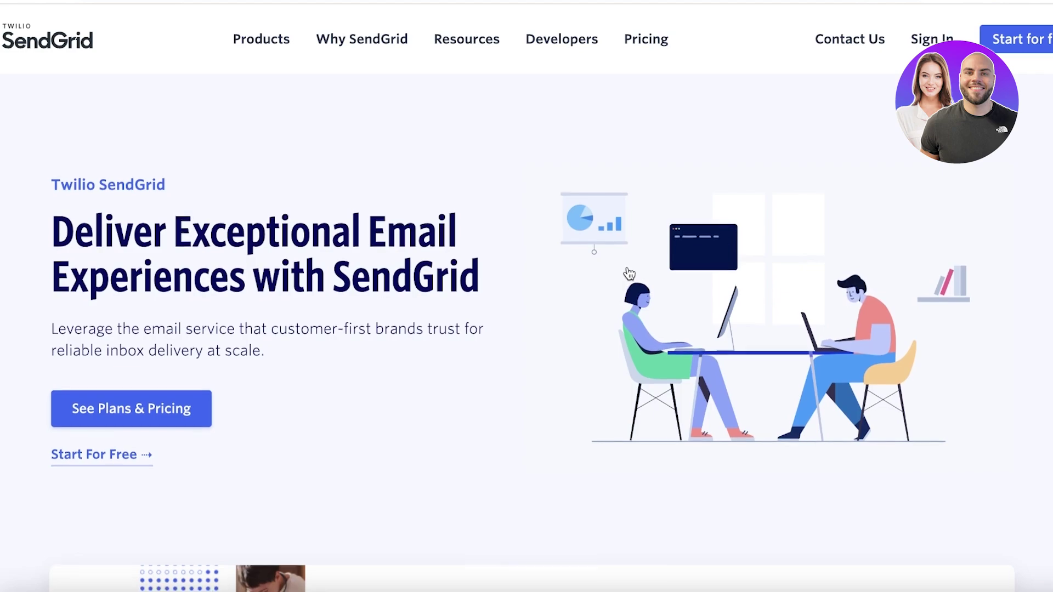
scroll(629, 273, down, 2)
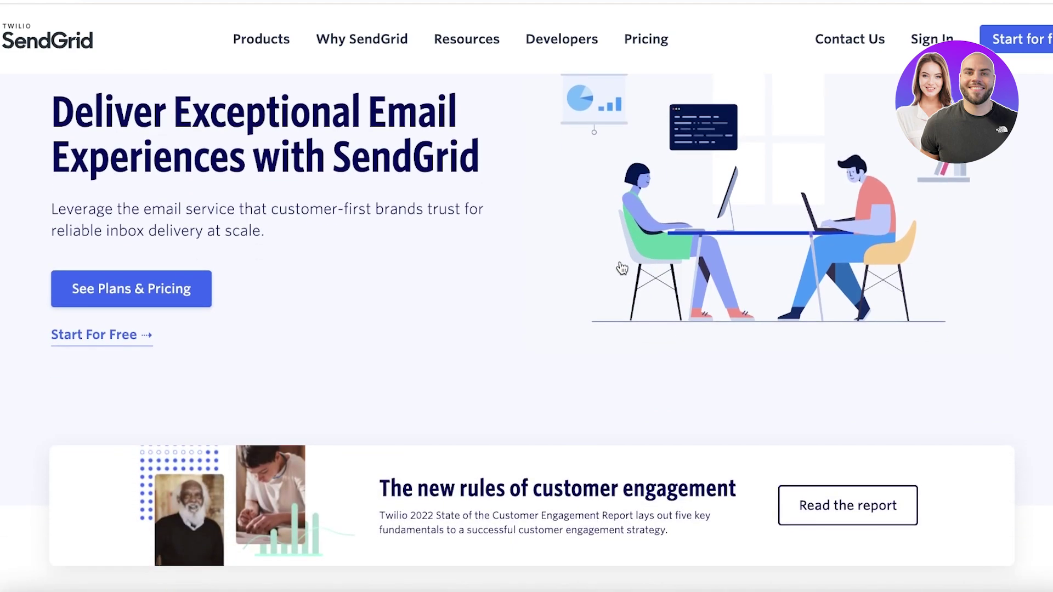
scroll(618, 268, down, 12)
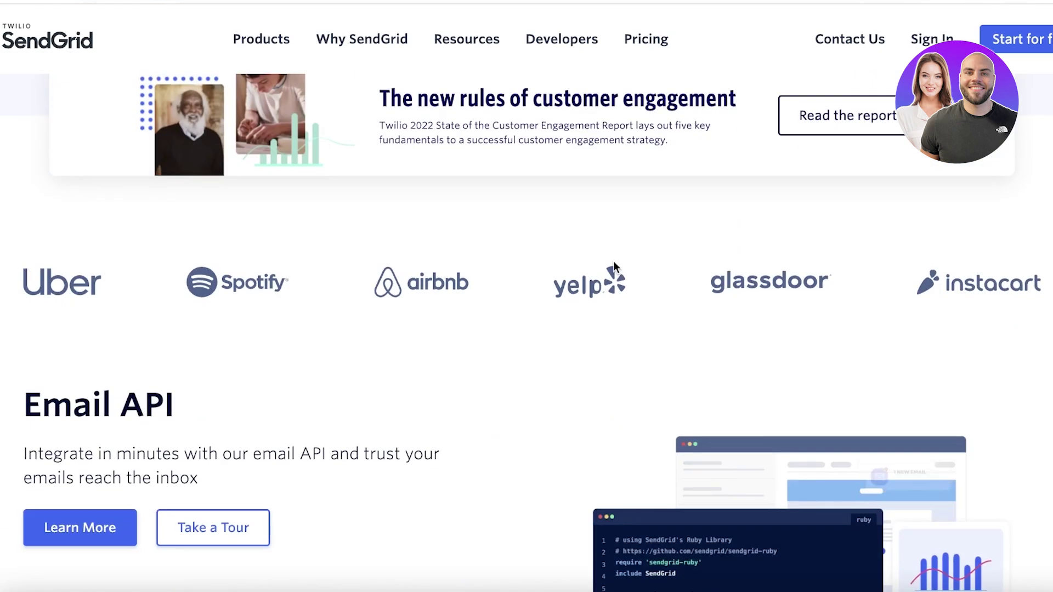
scroll(614, 265, down, 12)
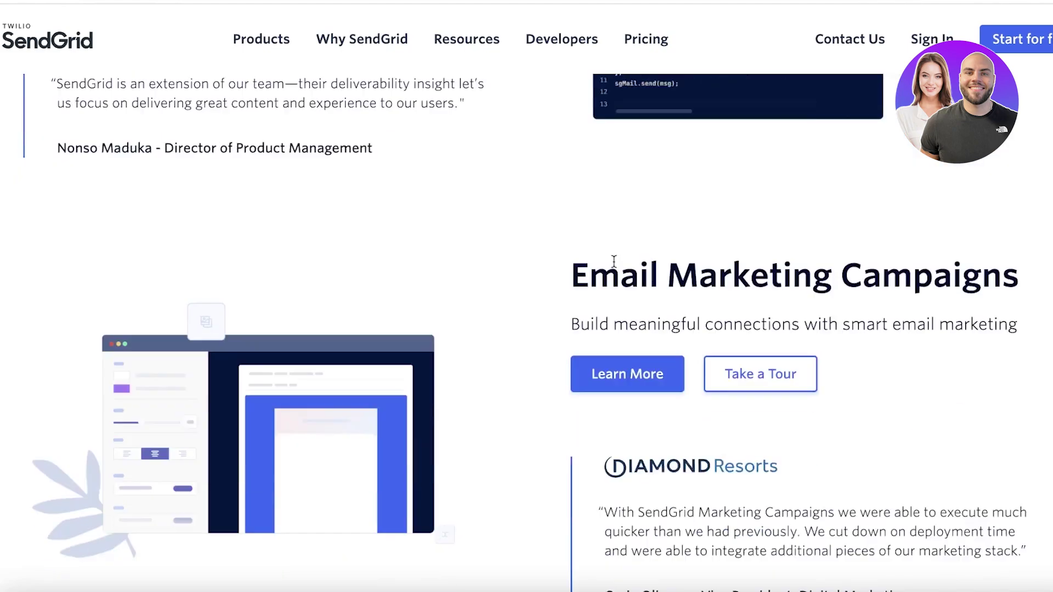
scroll(613, 262, down, 5)
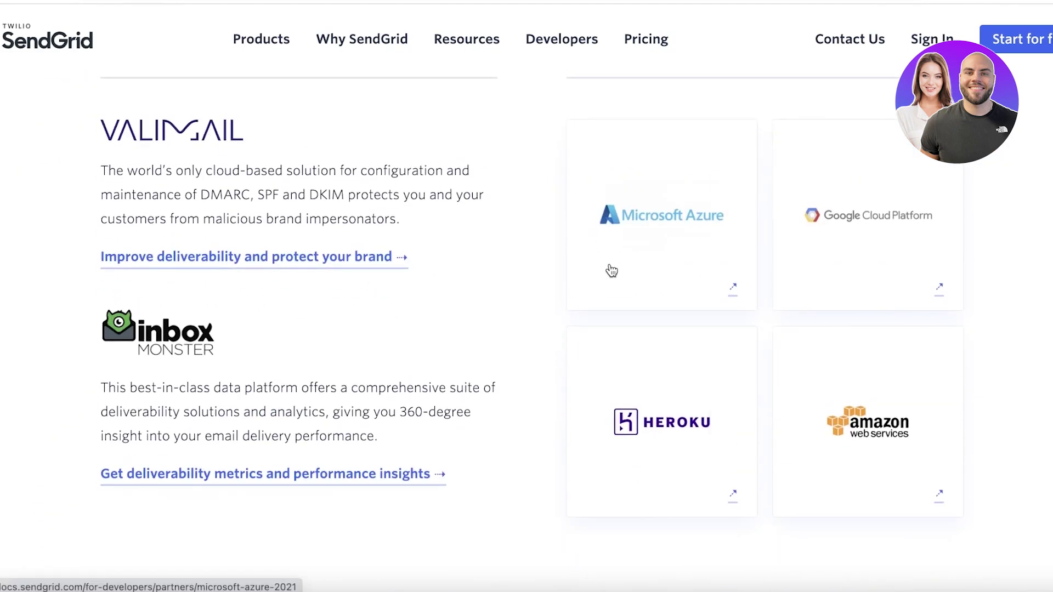
scroll(608, 270, down, 10)
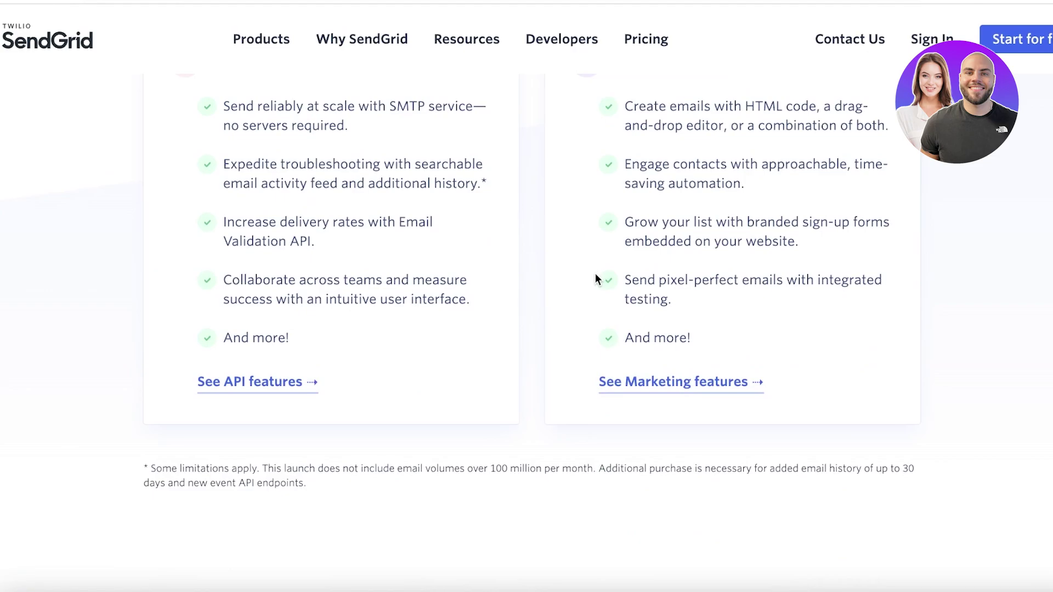
scroll(559, 283, up, 9)
scroll(560, 285, down, 10)
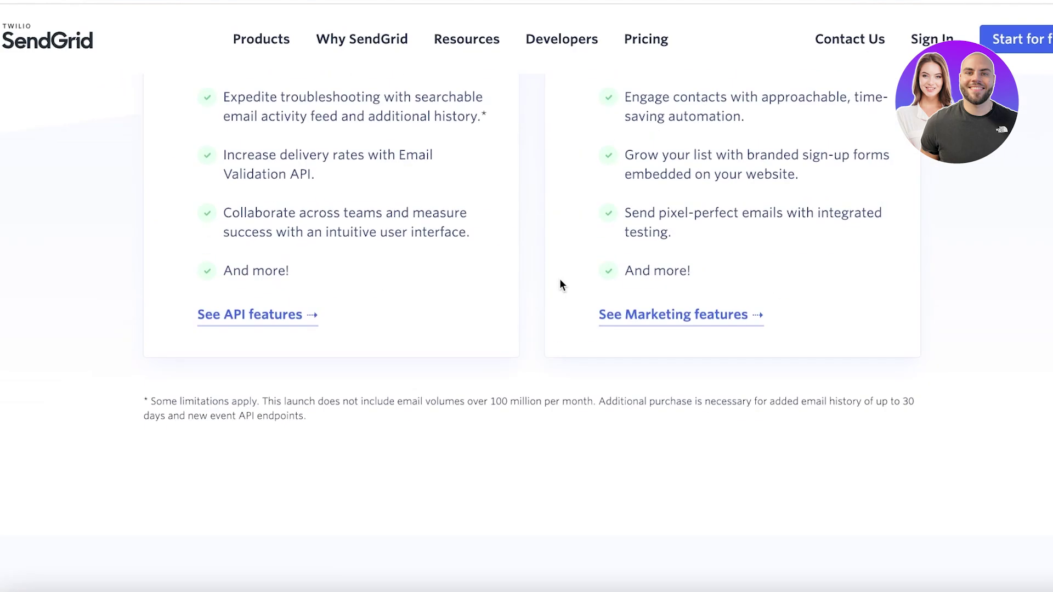
scroll(560, 286, up, 6)
scroll(550, 289, down, 3)
scroll(548, 284, down, 1)
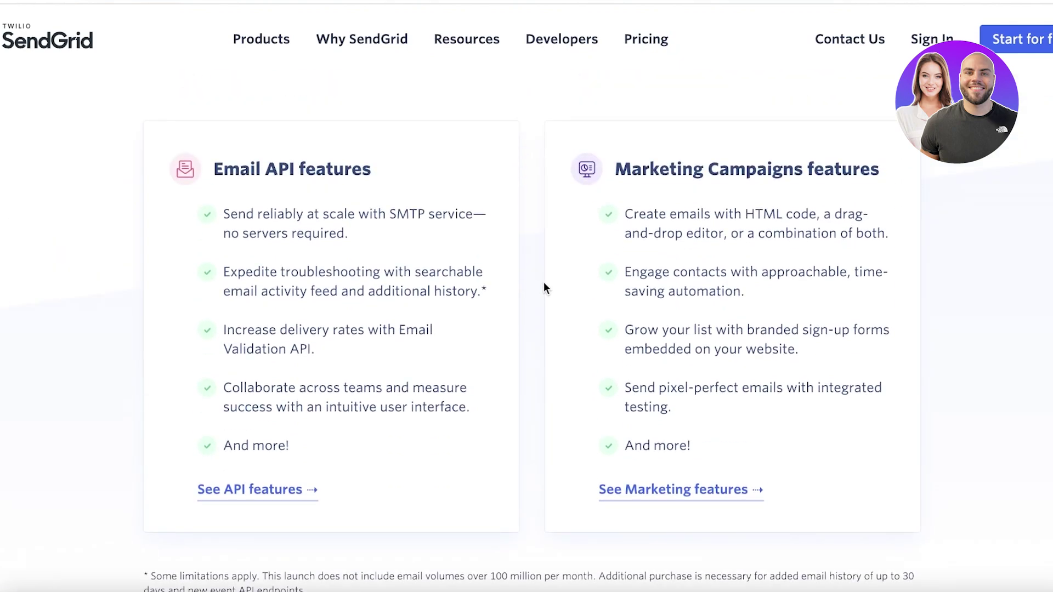
scroll(545, 288, up, 10)
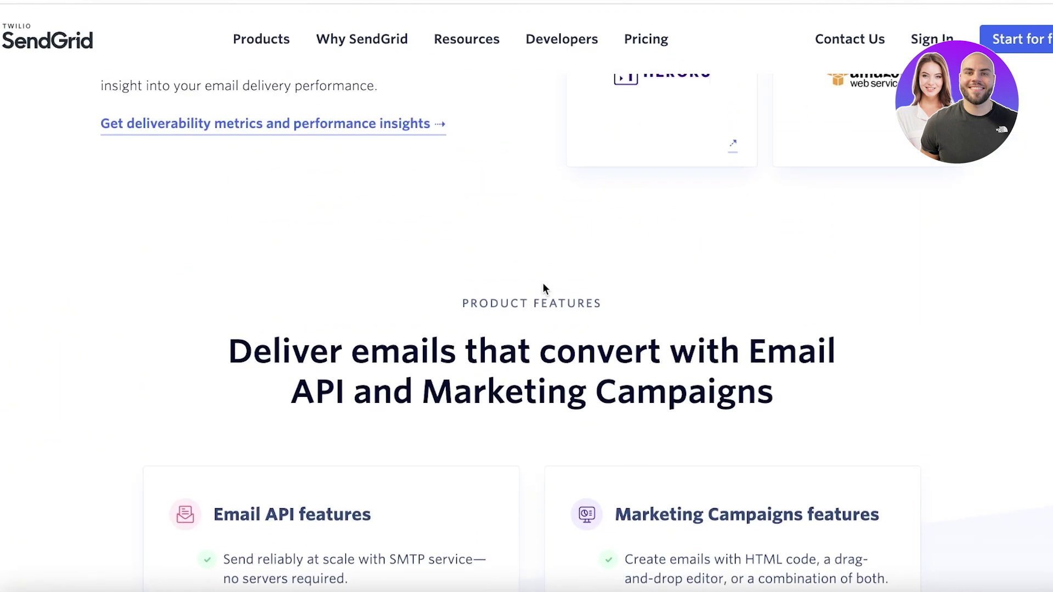
scroll(545, 289, up, 8)
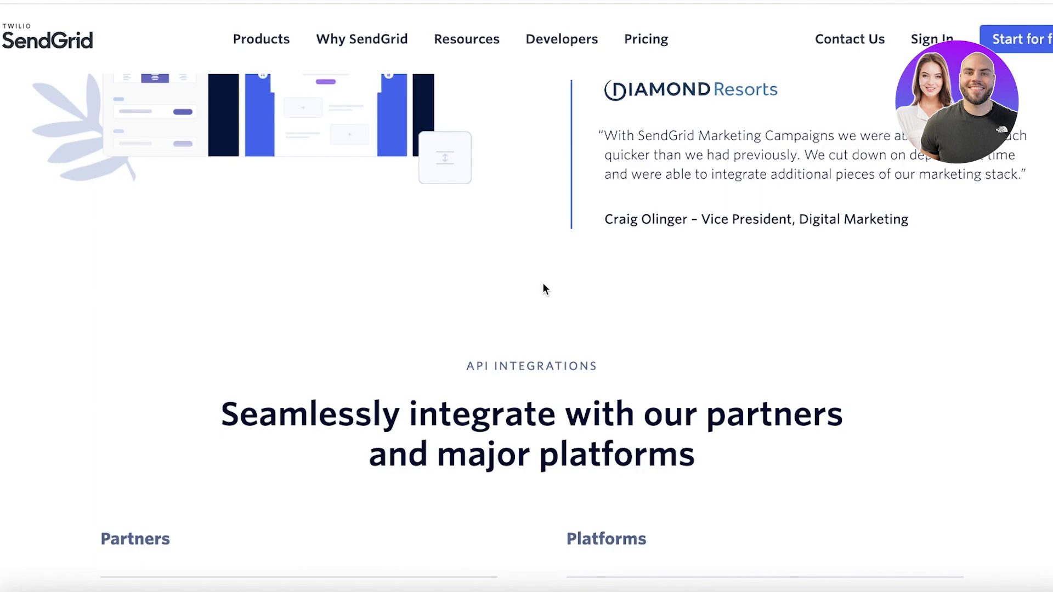
scroll(533, 297, up, 12)
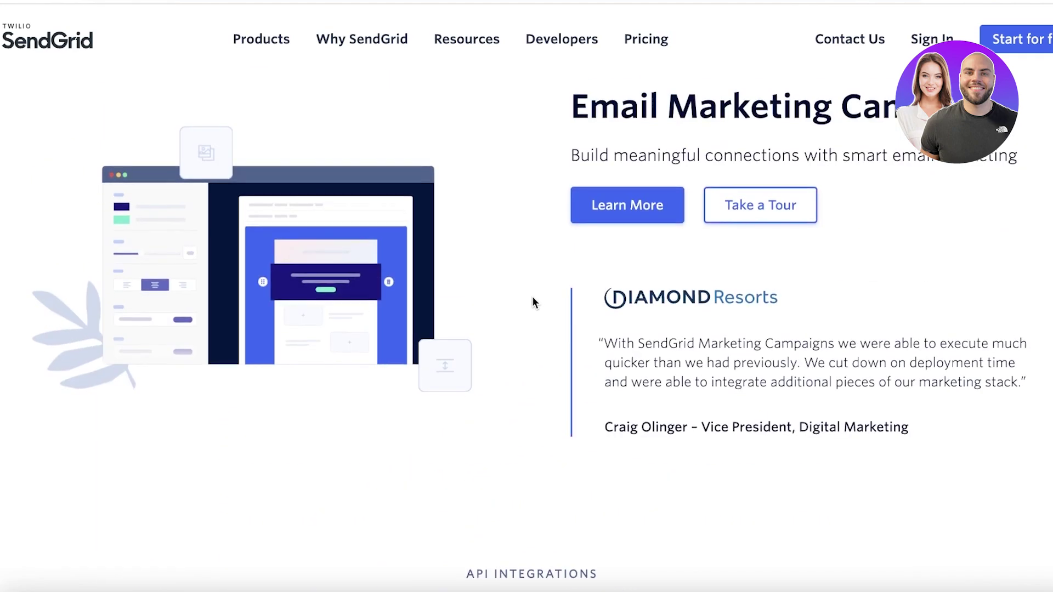
scroll(532, 296, up, 15)
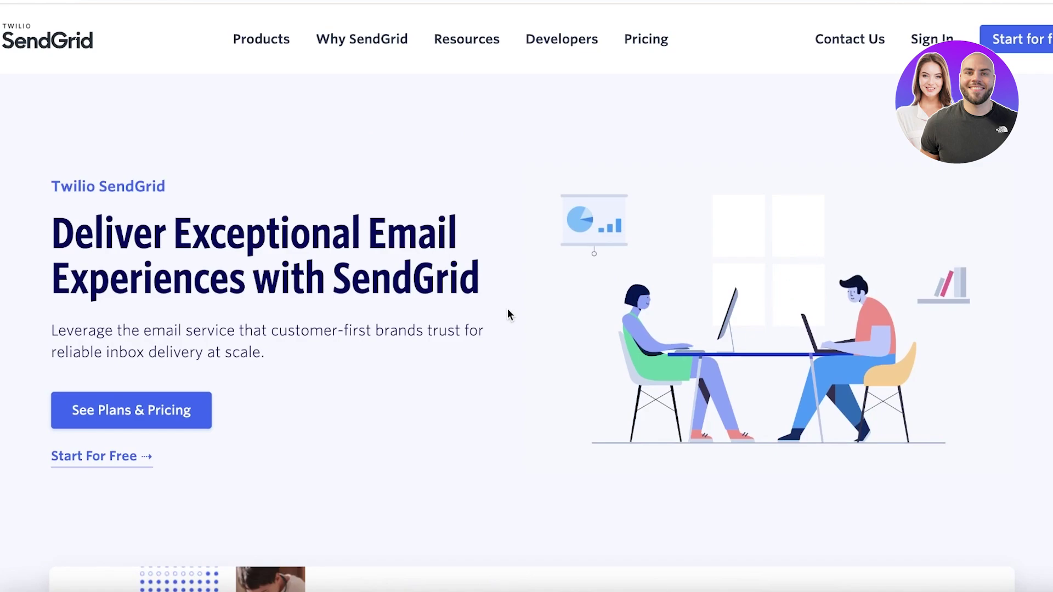
click(646, 39)
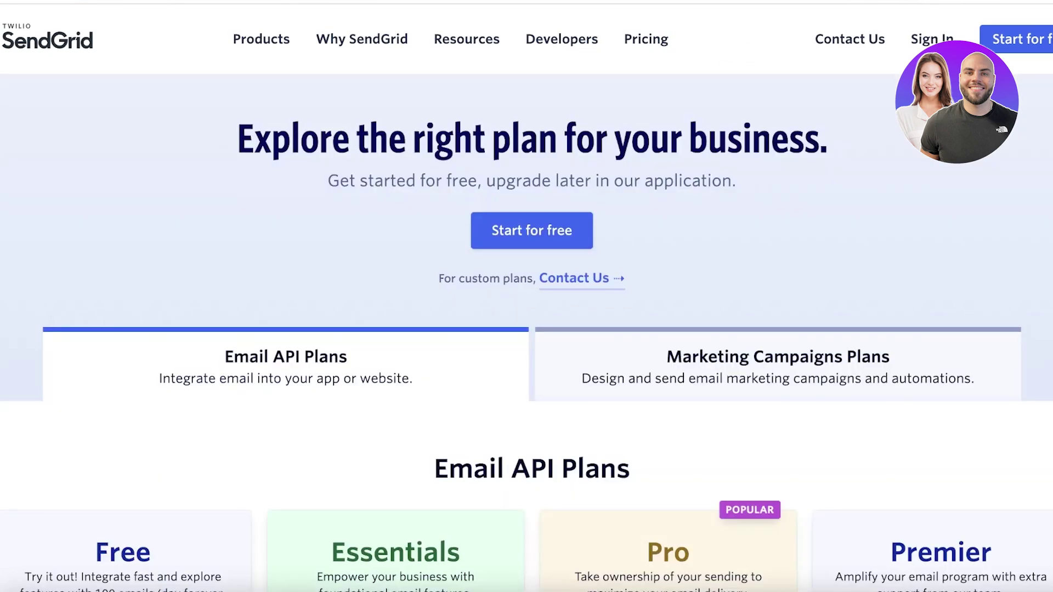
scroll(794, 102, down, 7)
scroll(77, 212, down, 1)
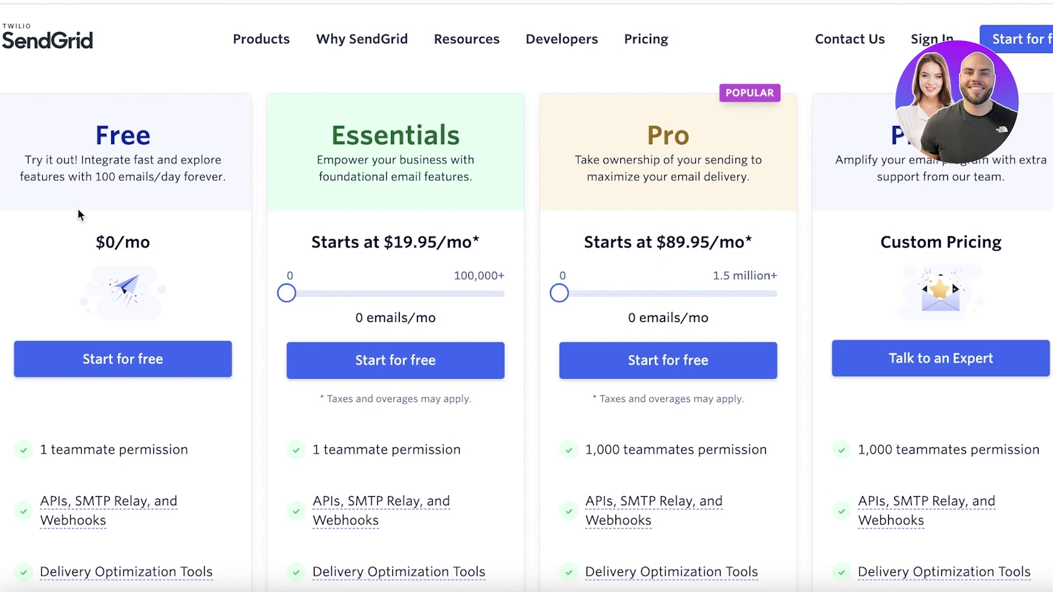
scroll(75, 221, down, 1)
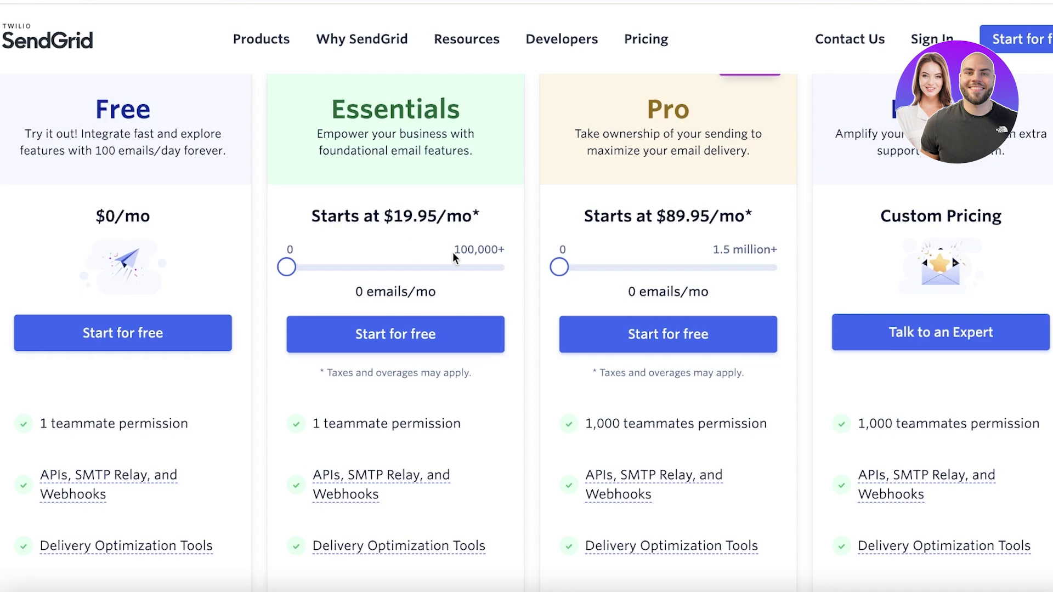
scroll(459, 266, down, 2)
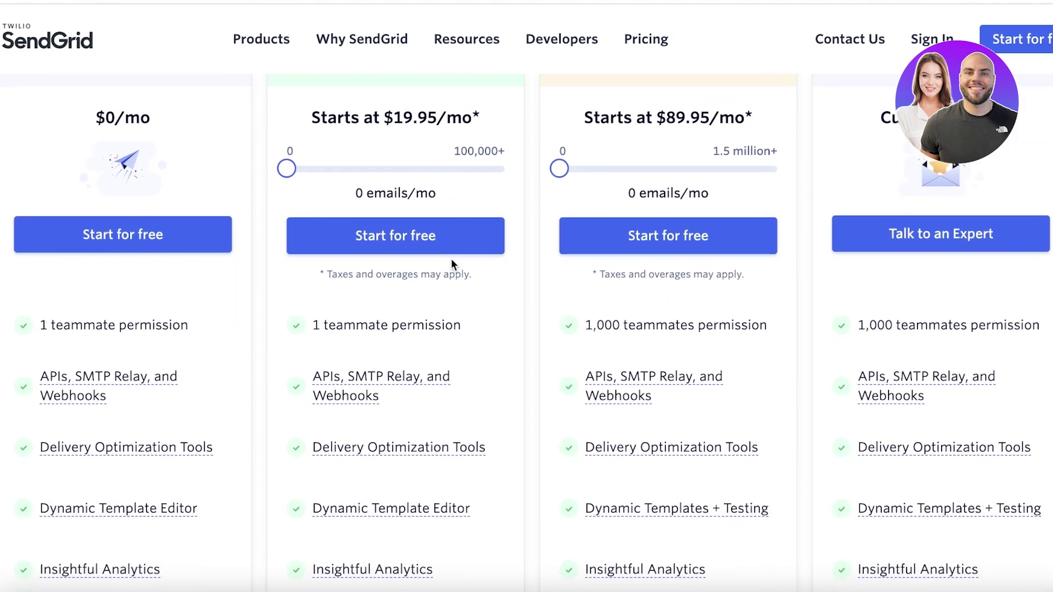
scroll(451, 260, down, 6)
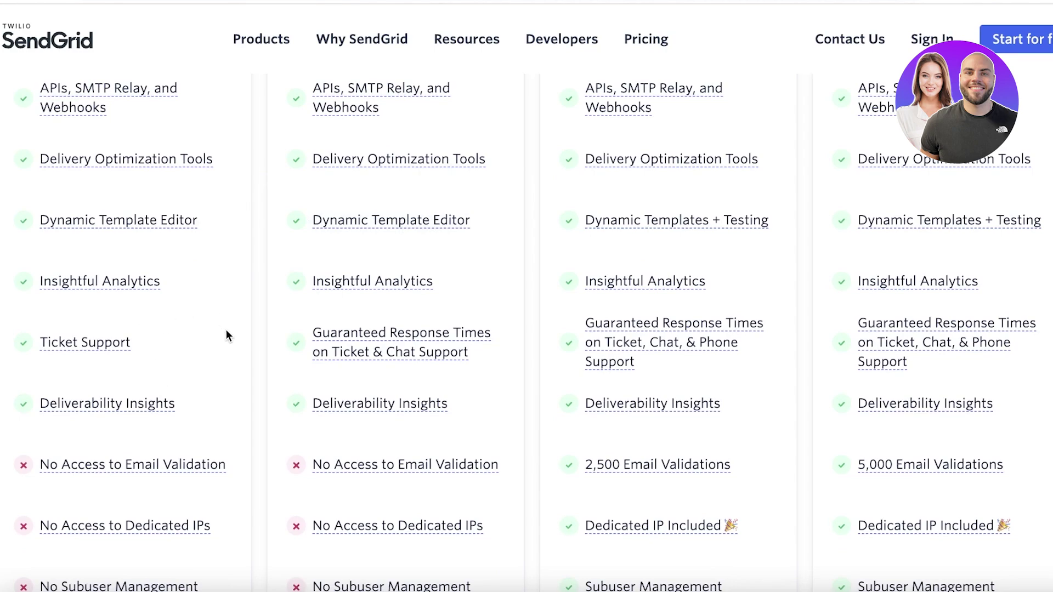
scroll(229, 335, down, 2)
scroll(228, 335, up, 2)
scroll(228, 334, down, 2)
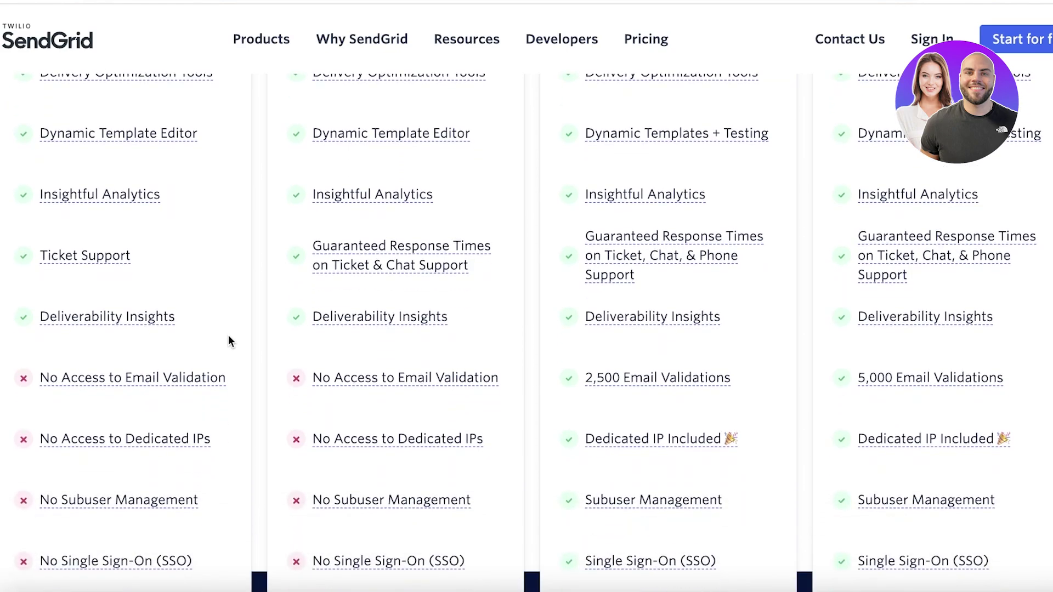
scroll(228, 336, up, 10)
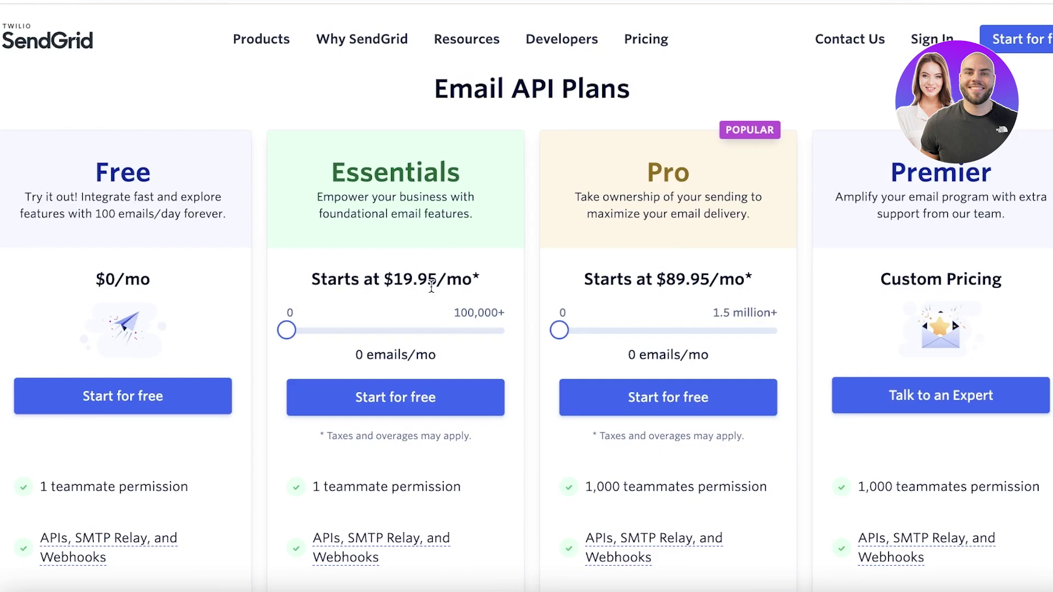
Set the Essentials slider to 50,000 emails per month, adjust the Pro volume, then return to the homepage
drag(286, 330, 402, 328)
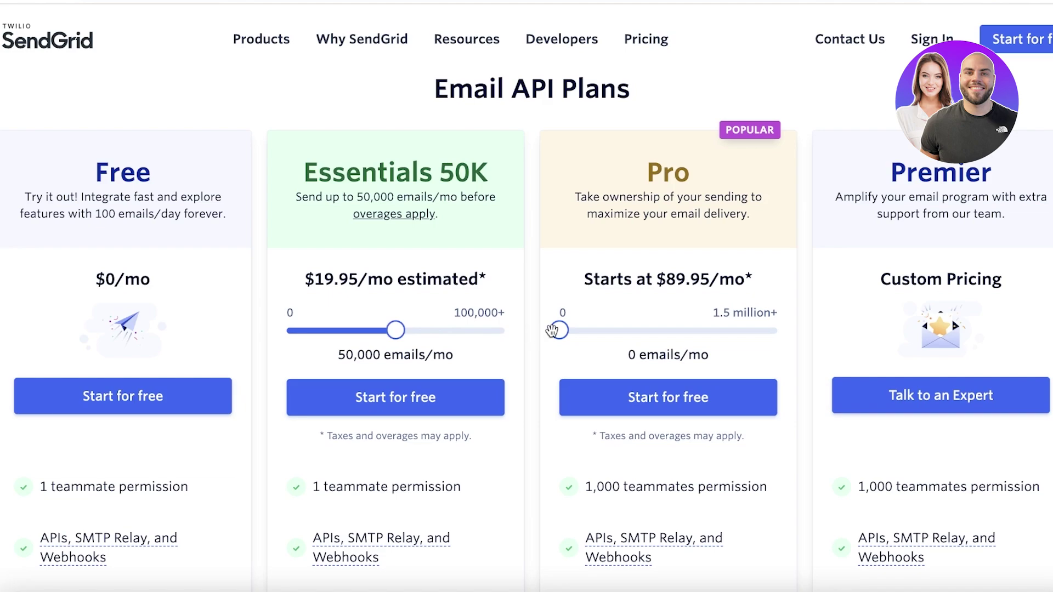
drag(556, 328, 563, 329)
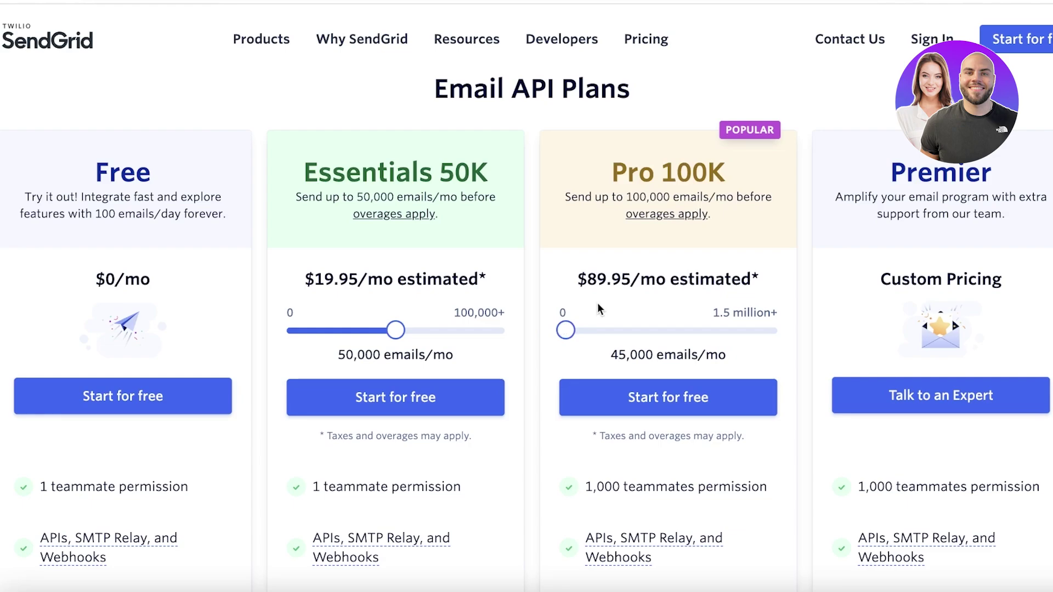
scroll(616, 286, down, 15)
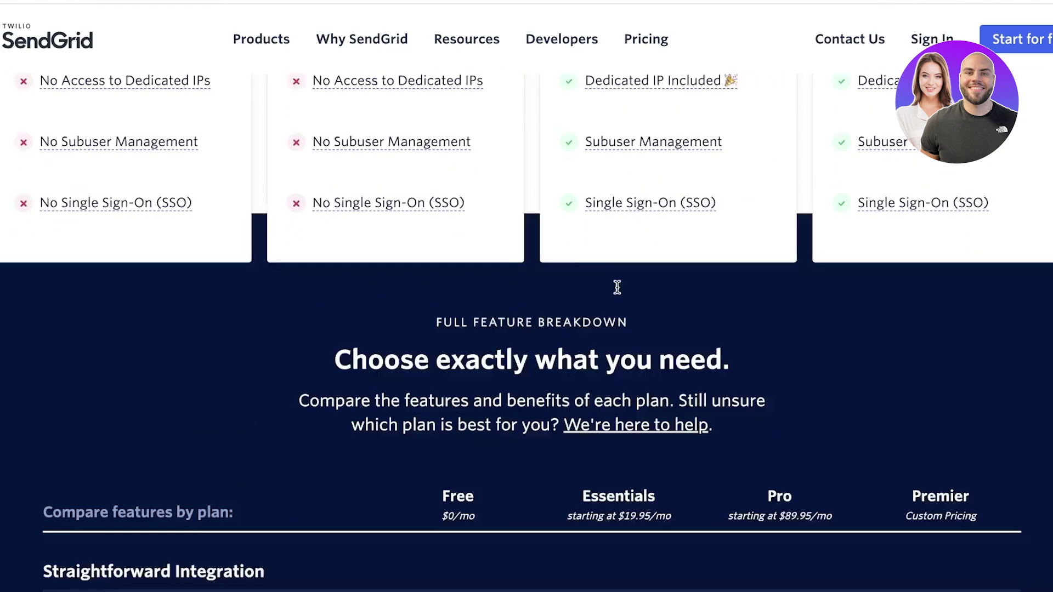
scroll(626, 301, up, 3)
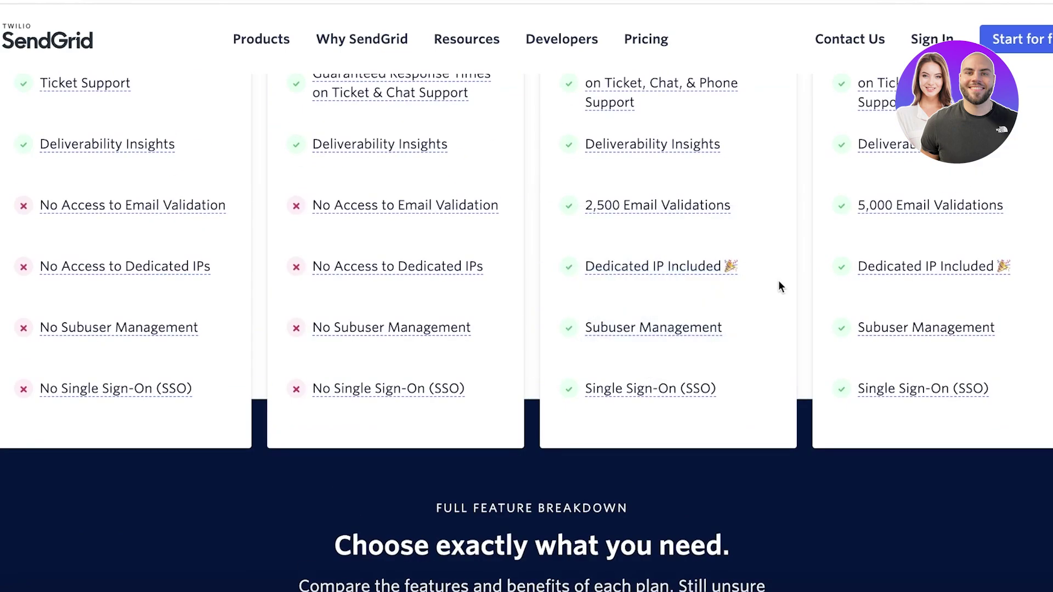
scroll(781, 291, up, 1)
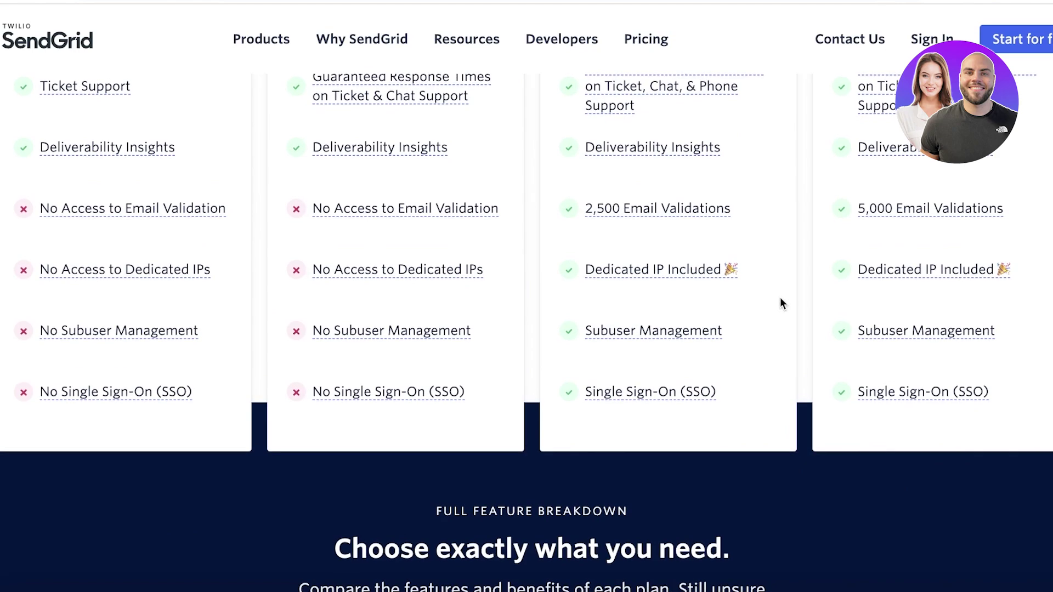
scroll(788, 304, up, 1)
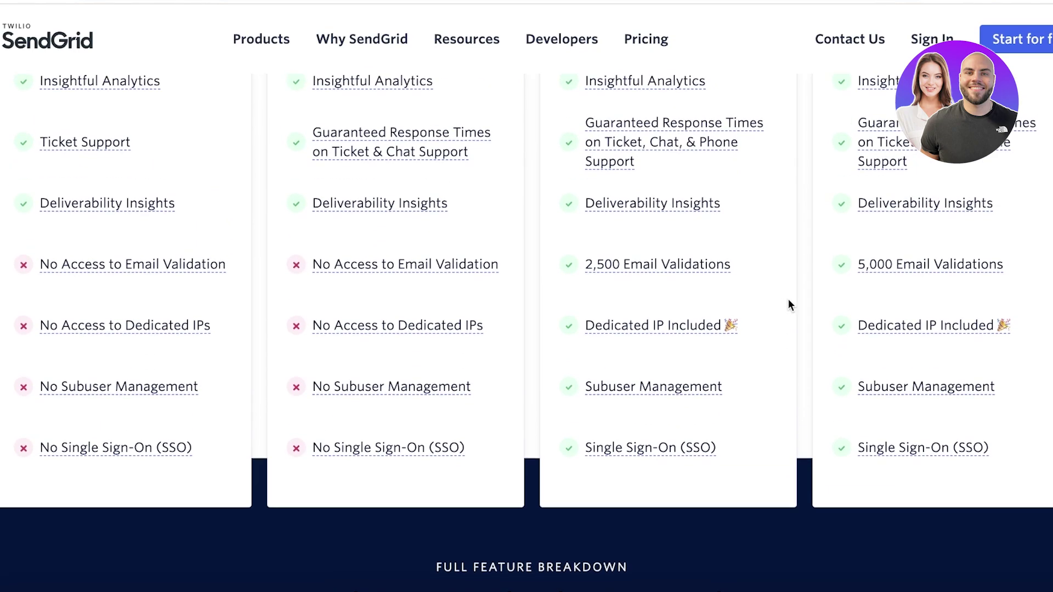
scroll(788, 305, up, 10)
scroll(837, 339, up, 1)
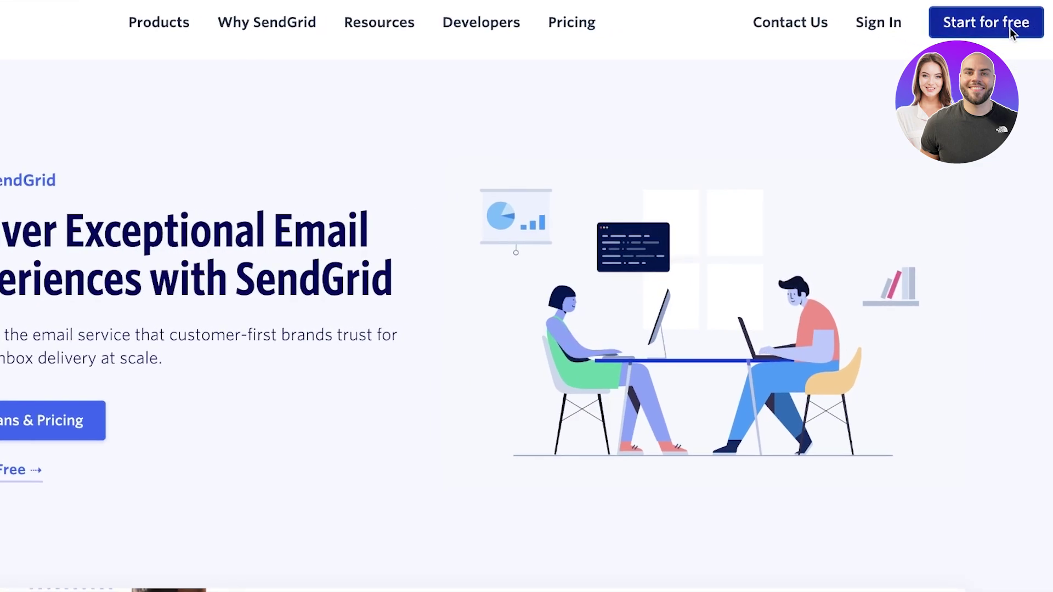
Start the free sign-up, passing the reCAPTCHA and accepting the Terms of Service
click(1009, 28)
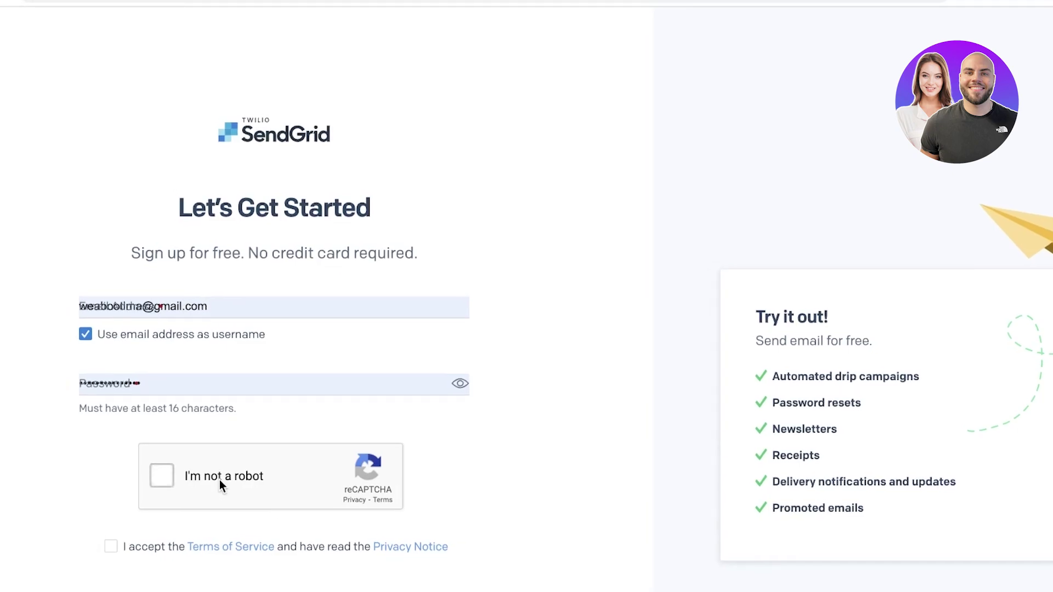
click(220, 481)
click(113, 547)
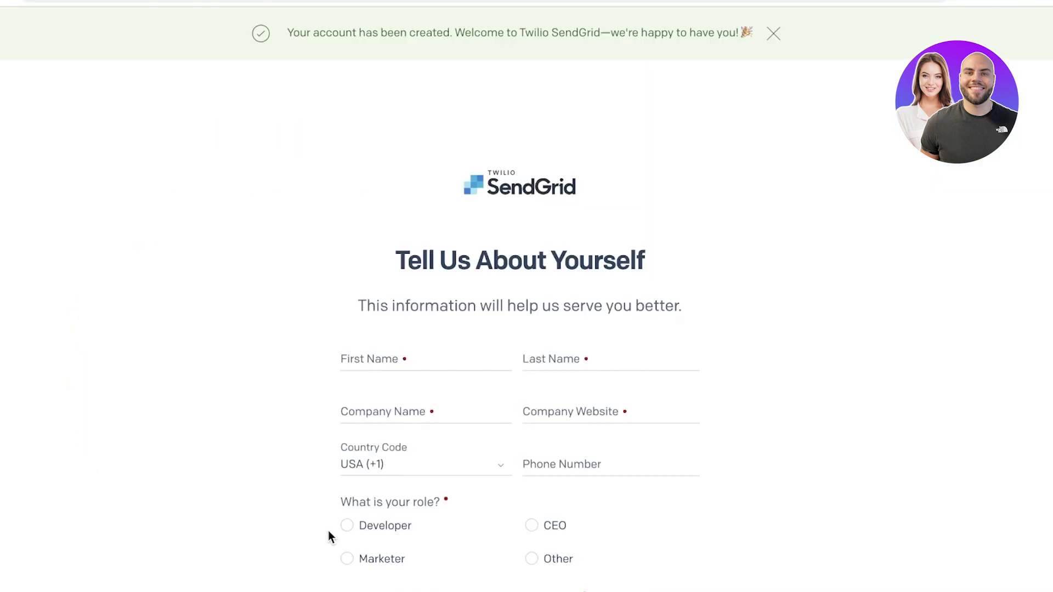
scroll(329, 531, down, 3)
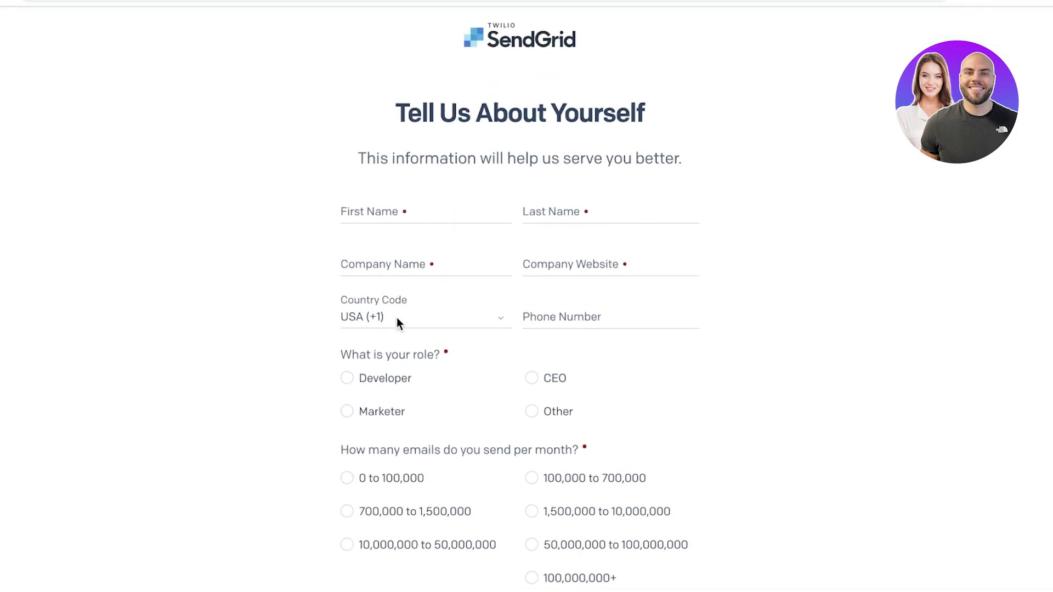
scroll(397, 317, down, 4)
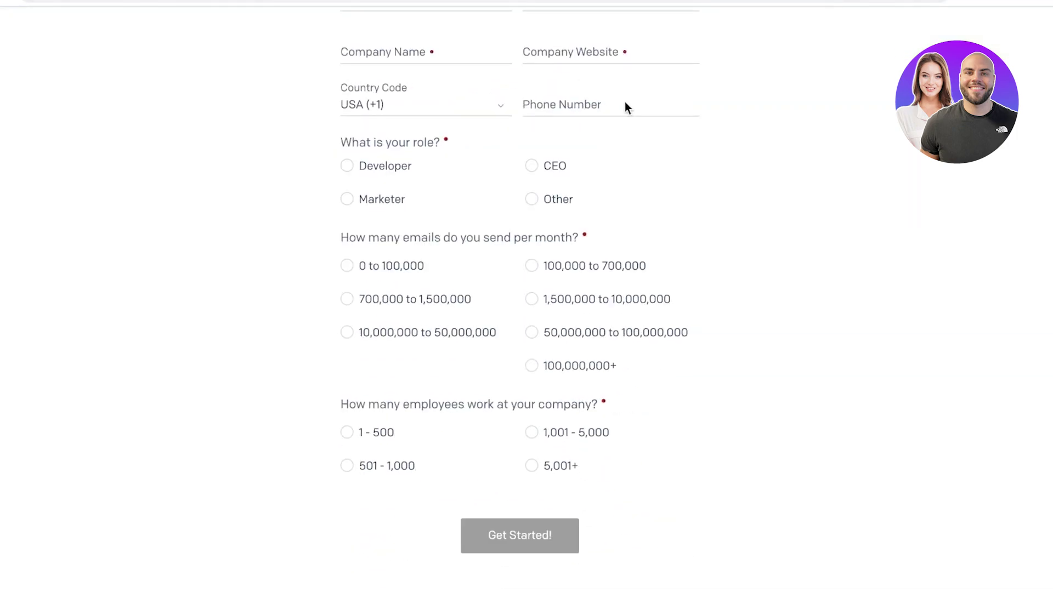
scroll(658, 126, up, 6)
scroll(756, 82, up, 1)
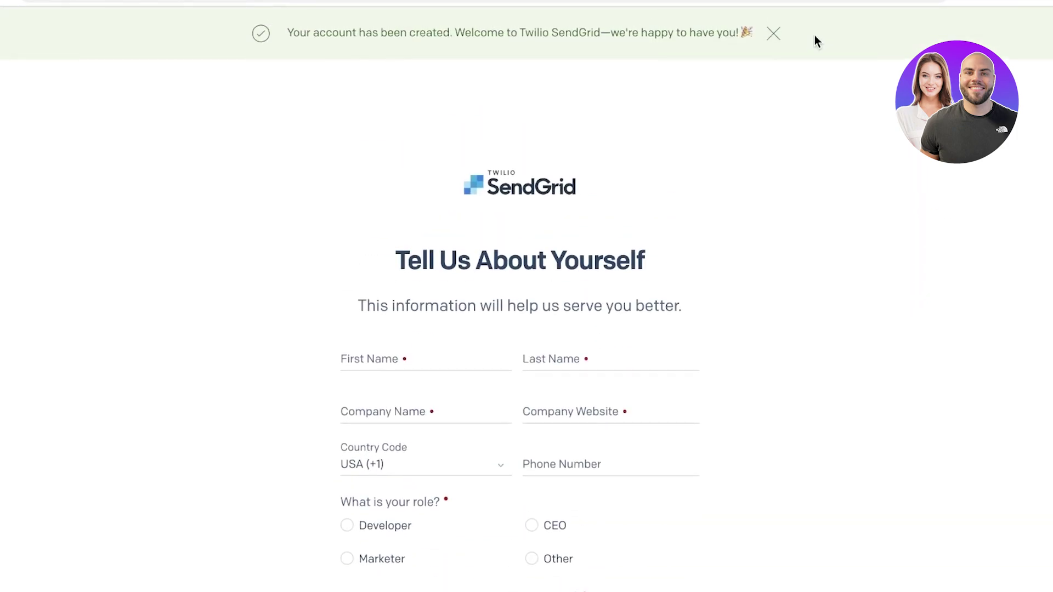
Dismiss the account-created banner and go back to the sign-up page
click(773, 36)
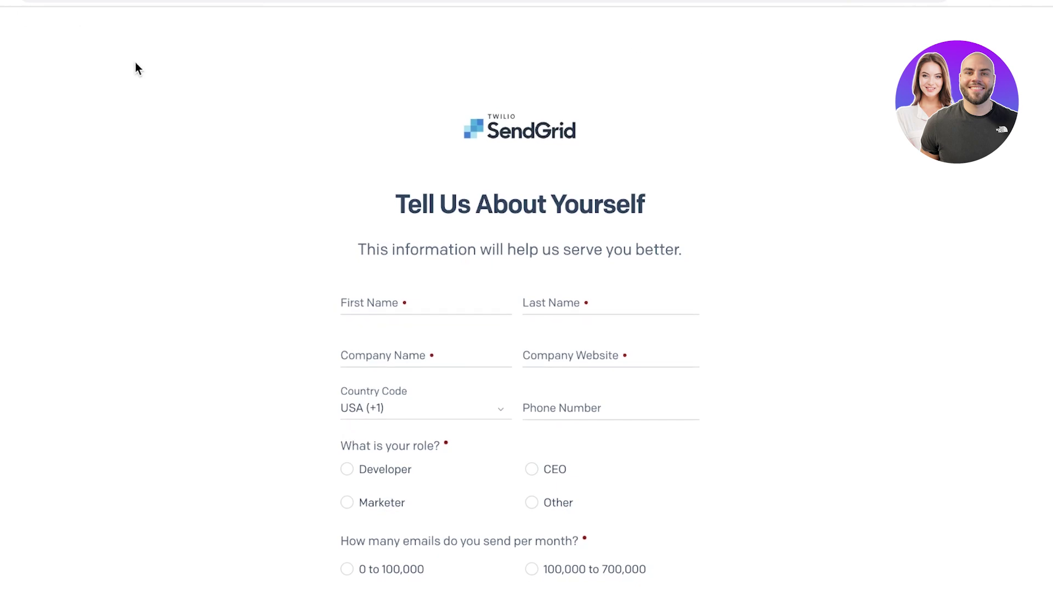
scroll(404, 192, down, 5)
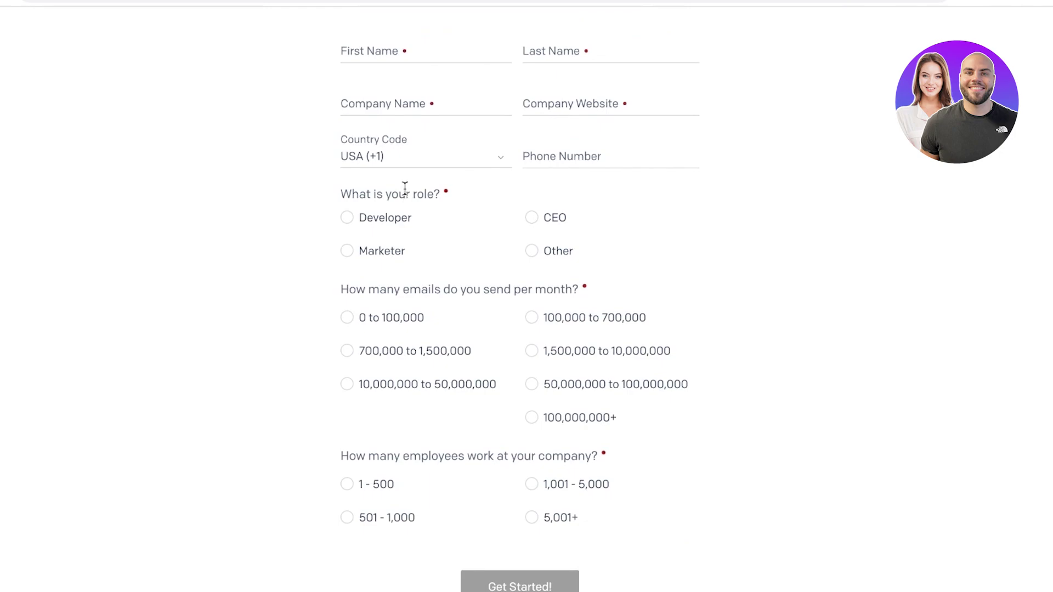
scroll(405, 192, up, 1)
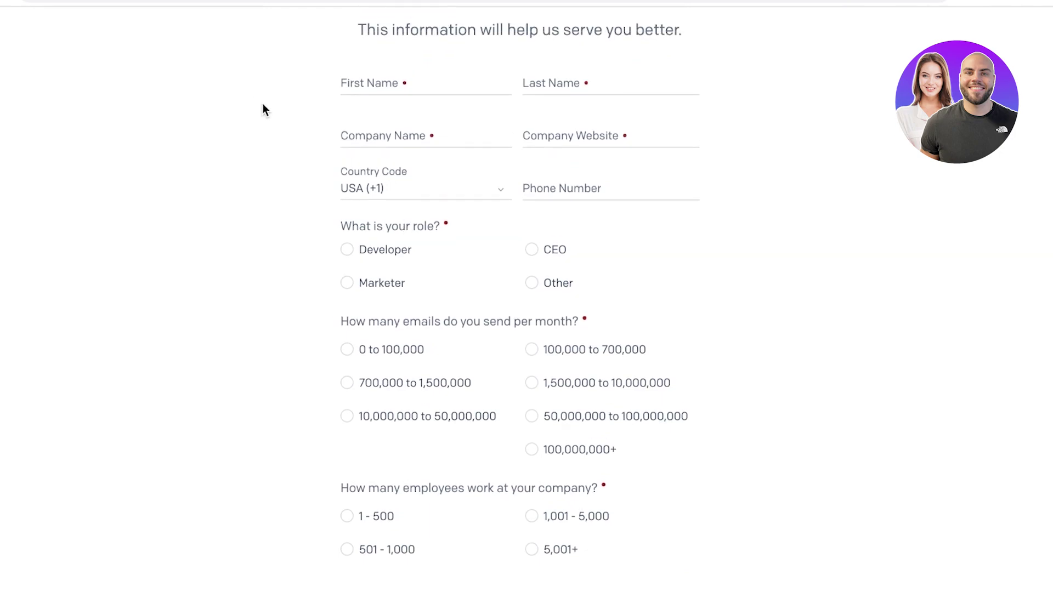
scroll(263, 103, up, 4)
scroll(397, 228, down, 3)
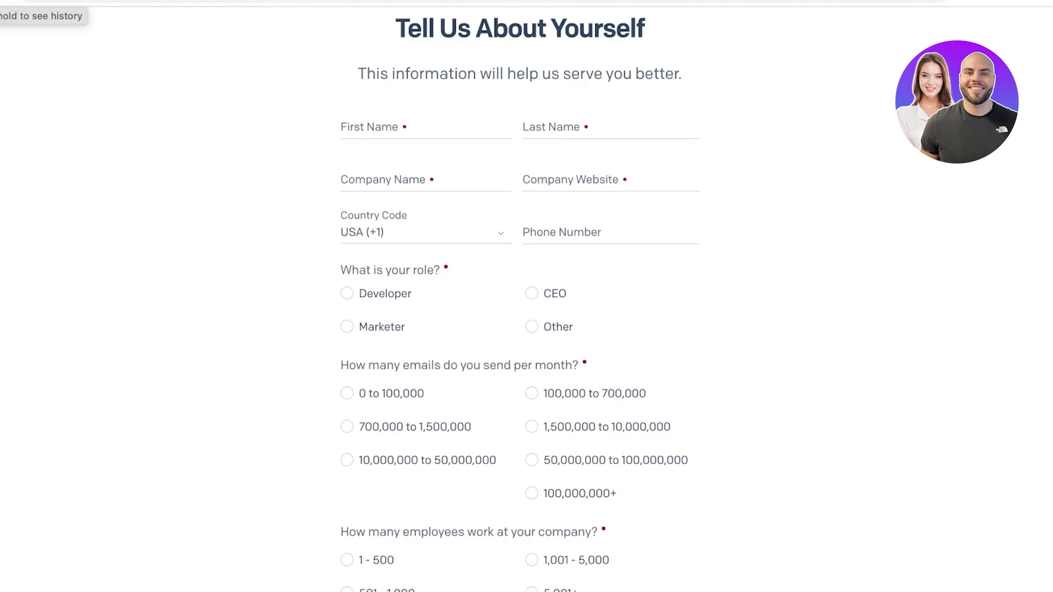
click(11, 1)
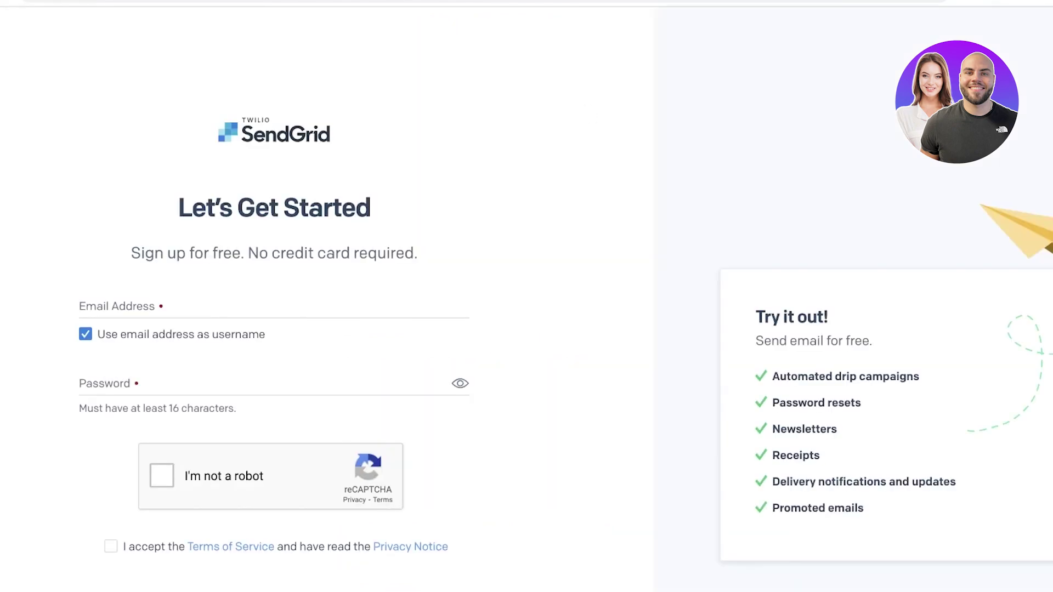
Sign in from the account email field to reach the welcome dashboard
click(165, 305)
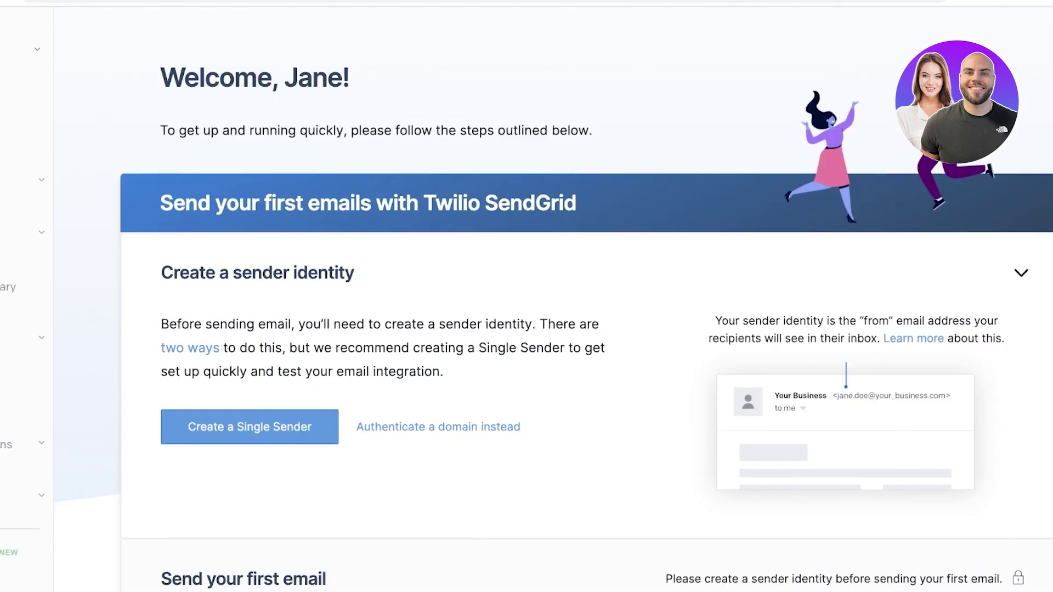
scroll(603, 329, down, 5)
scroll(603, 329, up, 5)
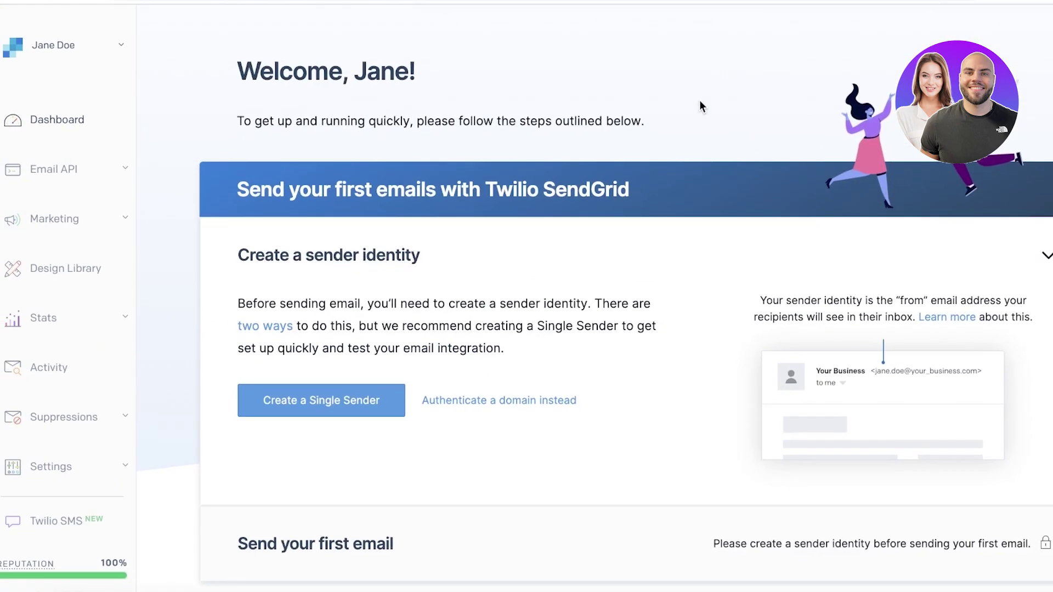
scroll(853, 145, down, 1)
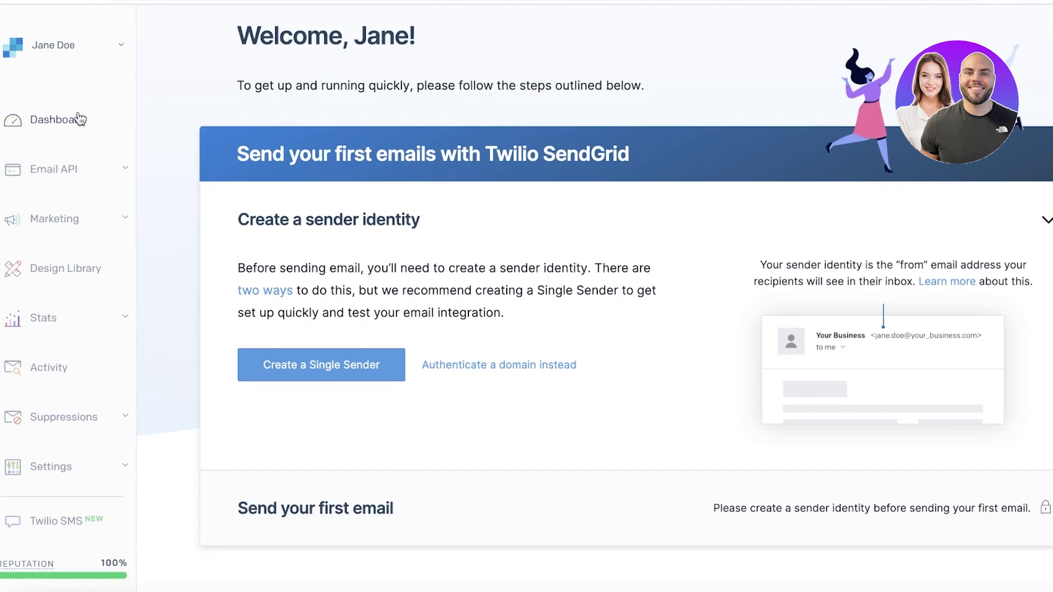
Expand Email API in the sidebar and open Dynamic Templates
click(52, 168)
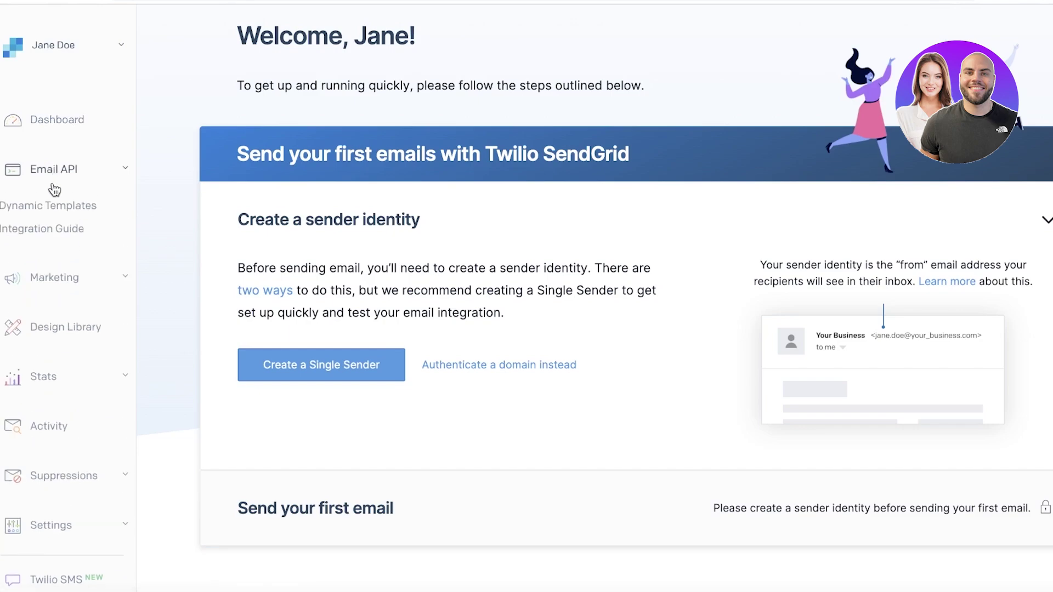
click(40, 208)
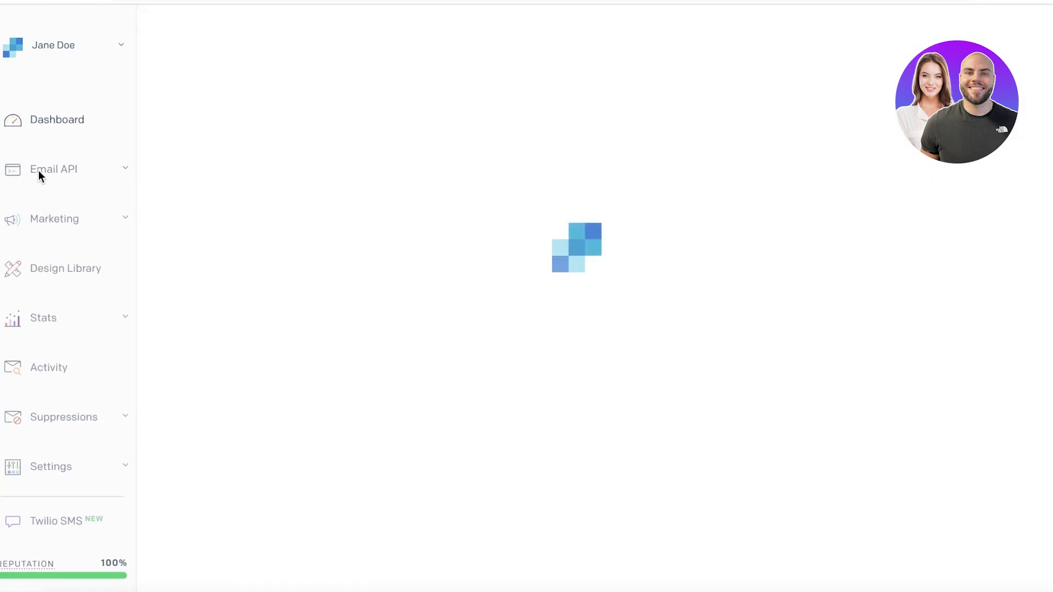
click(57, 170)
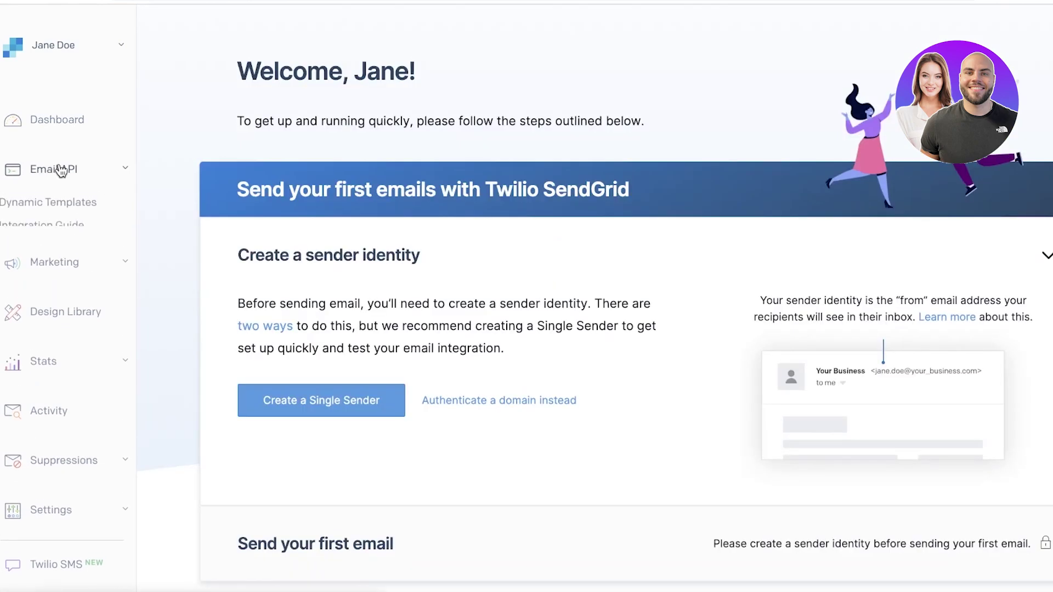
click(35, 207)
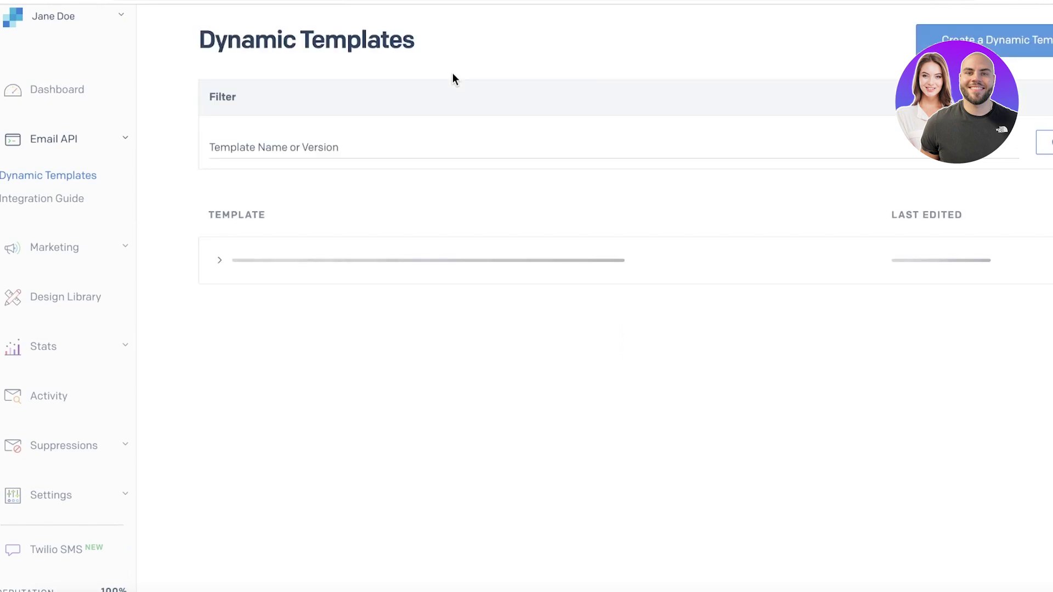
Create a dynamic template named 'Welcome' and add a new version to it
scroll(472, 153, down, 1)
click(633, 250)
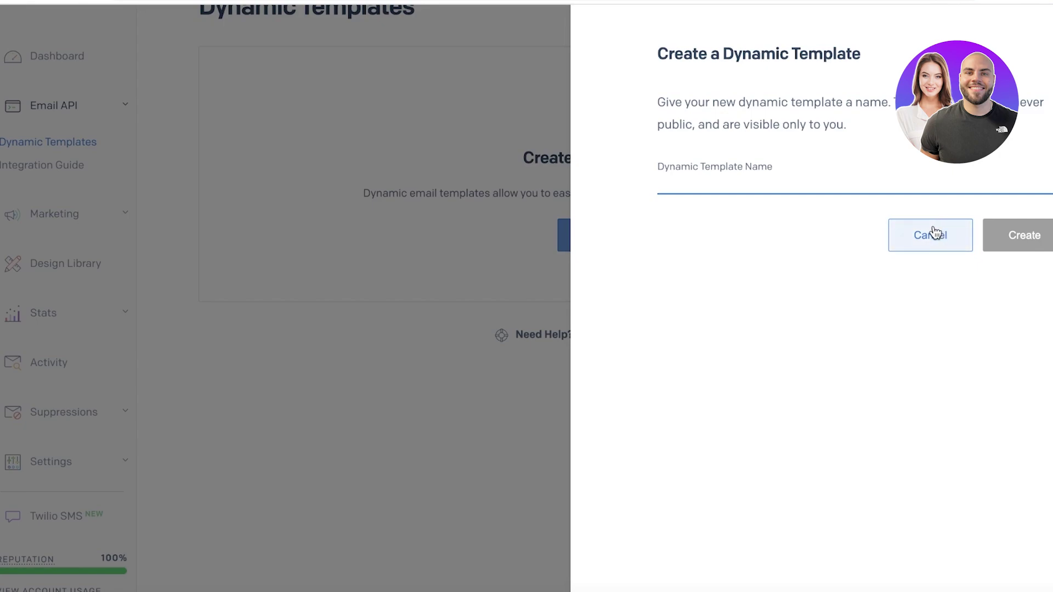
text(Welcome)
click(1018, 233)
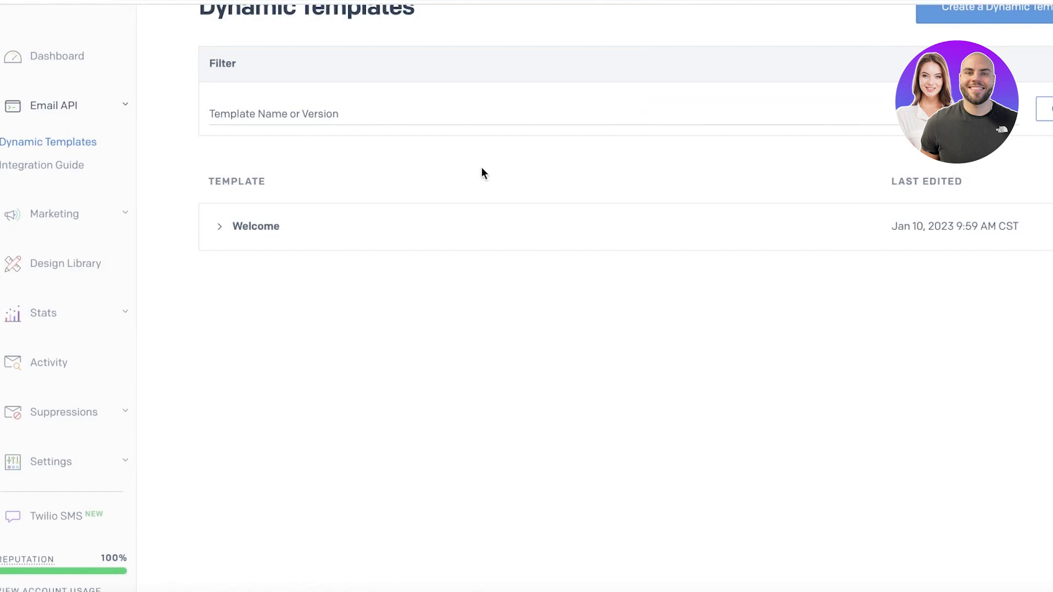
click(220, 226)
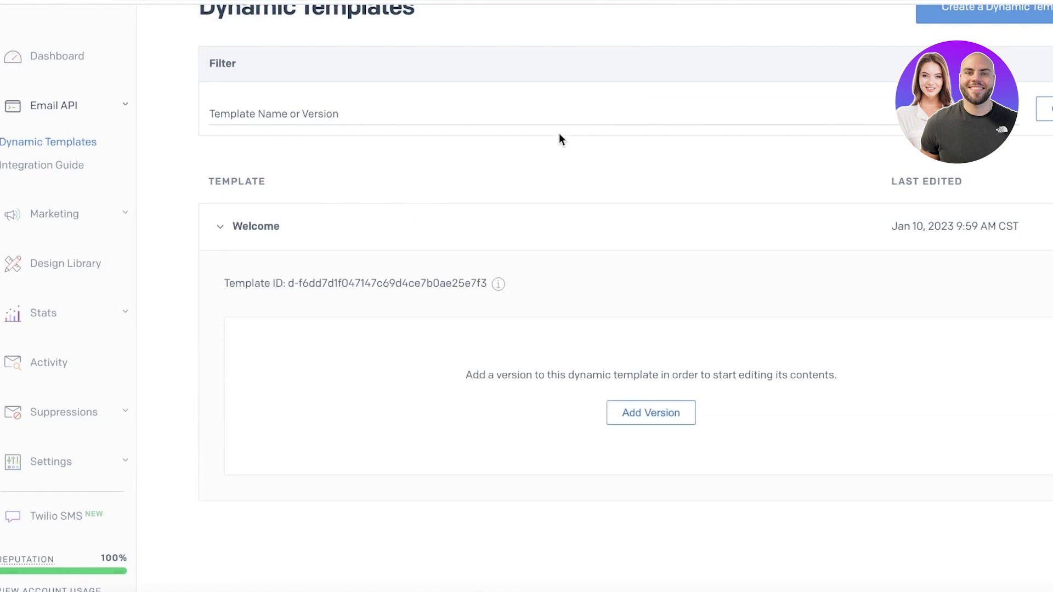
click(667, 414)
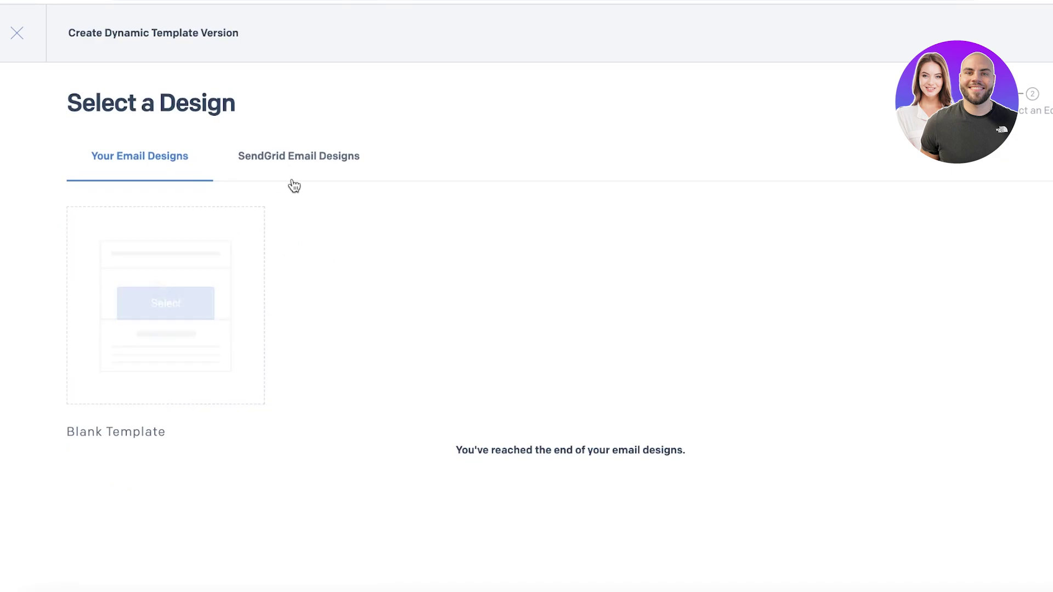
Browse the SendGrid Email Designs, then close the version picker without choosing one
click(305, 164)
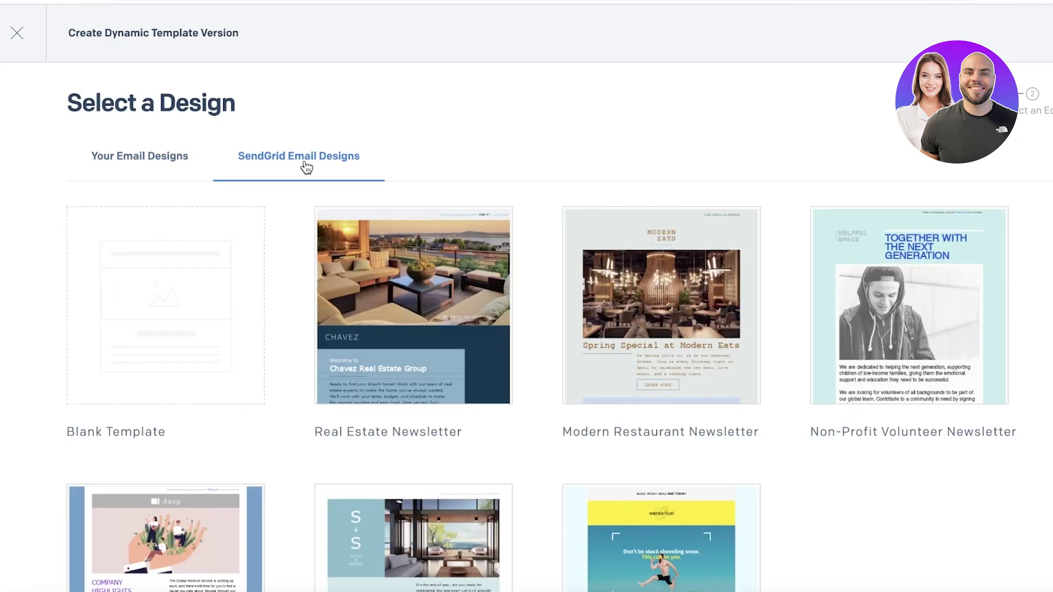
scroll(969, 314, down, 8)
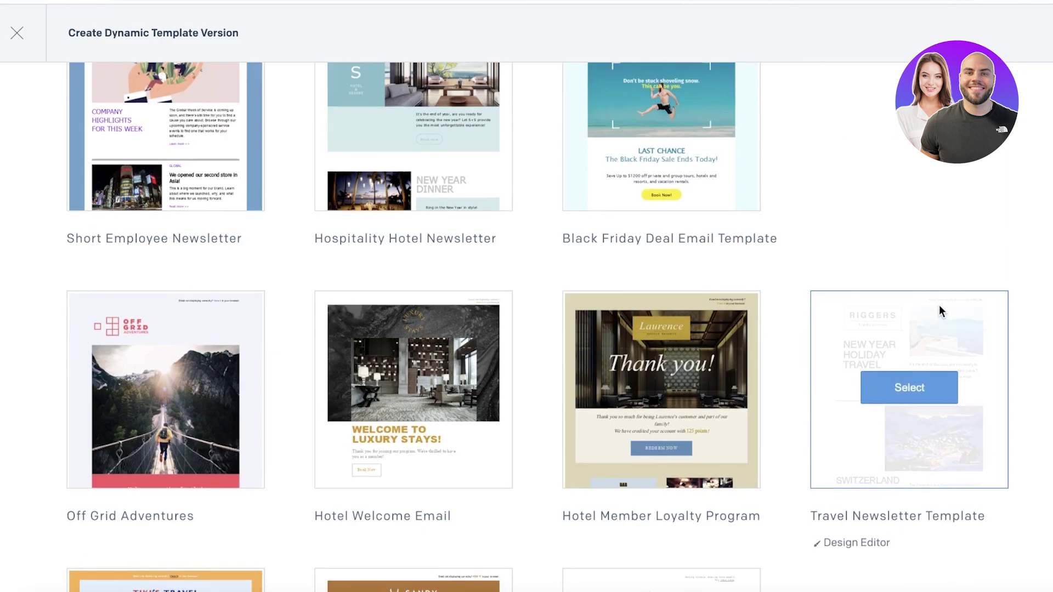
scroll(939, 305, up, 7)
scroll(469, 262, down, 3)
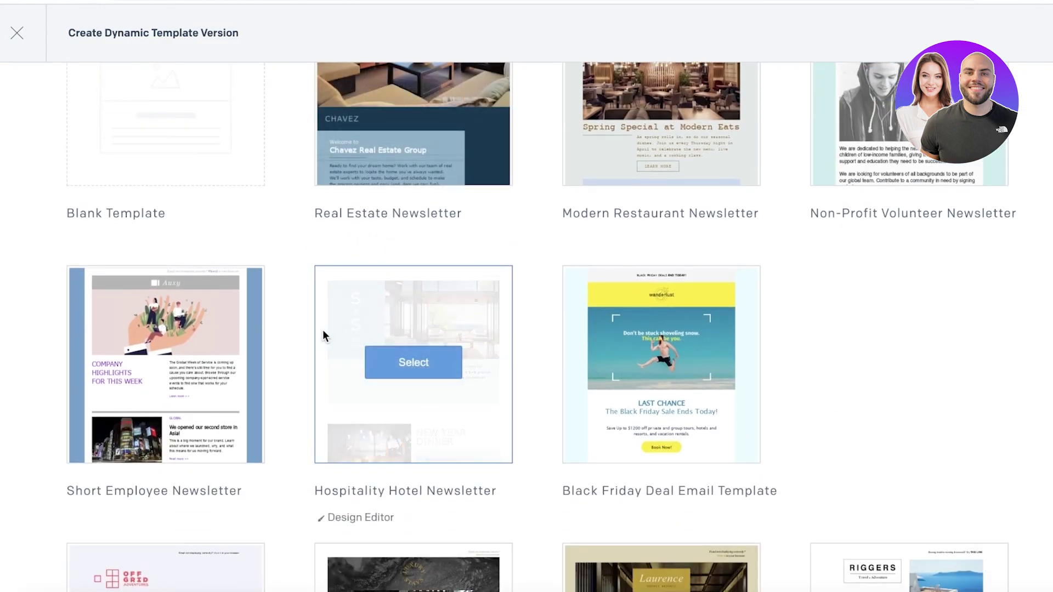
scroll(996, 301, down, 8)
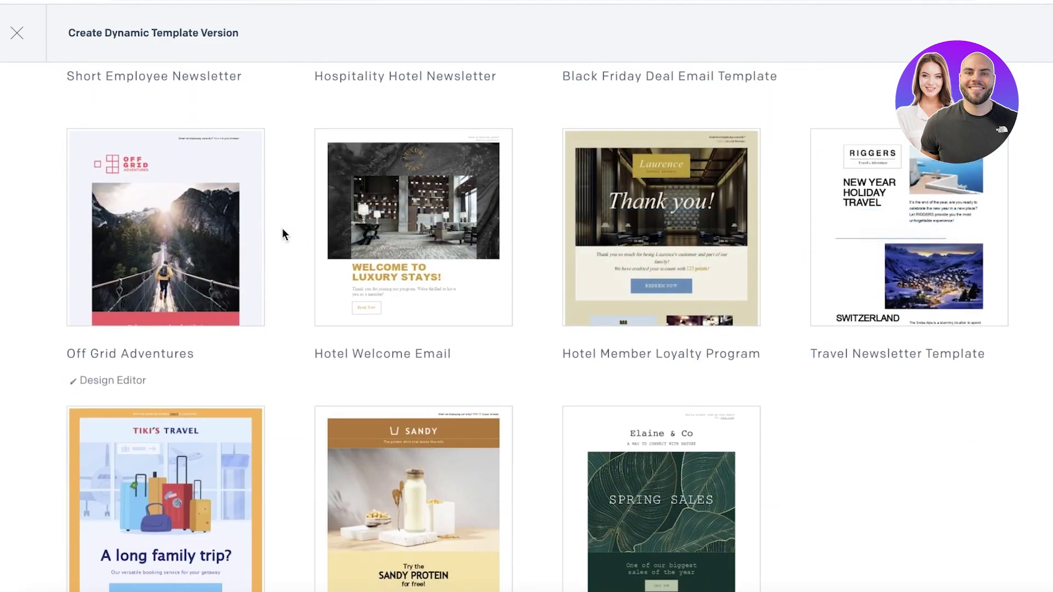
scroll(724, 196, down, 8)
scroll(740, 199, down, 8)
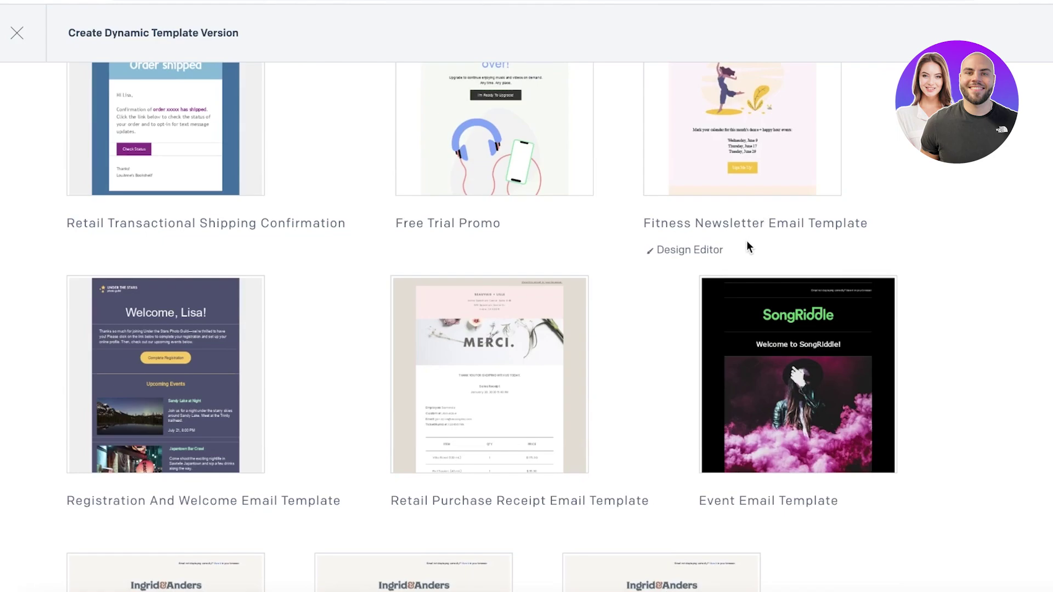
scroll(689, 269, down, 15)
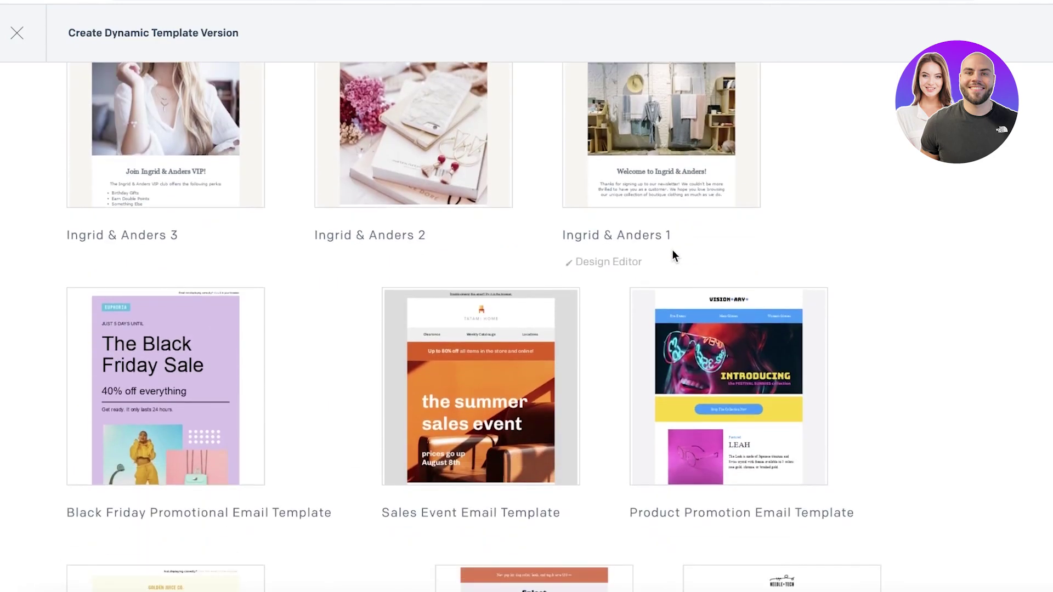
scroll(795, 181, down, 10)
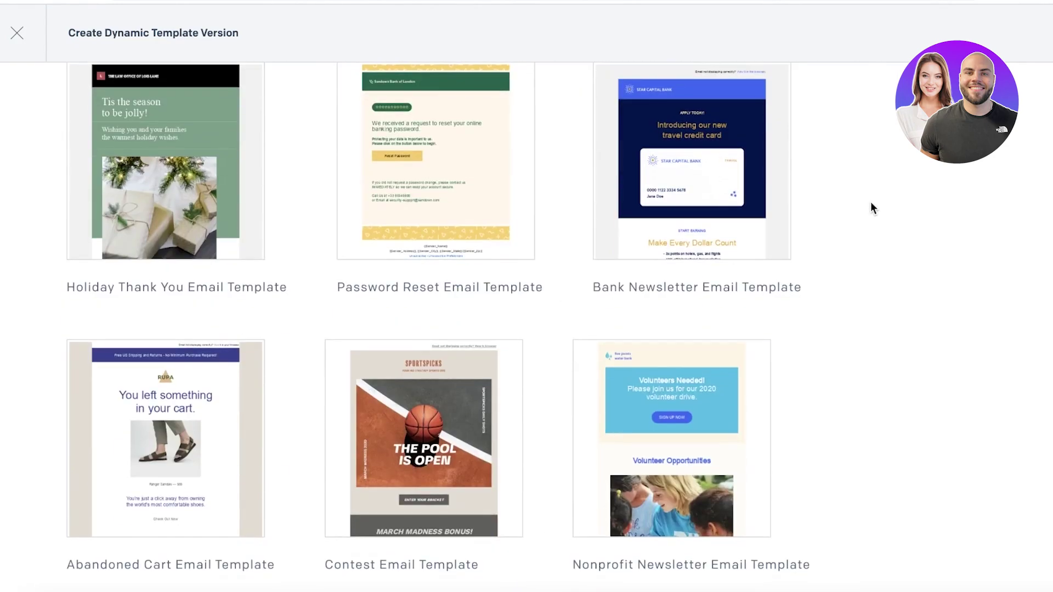
scroll(873, 208, down, 4)
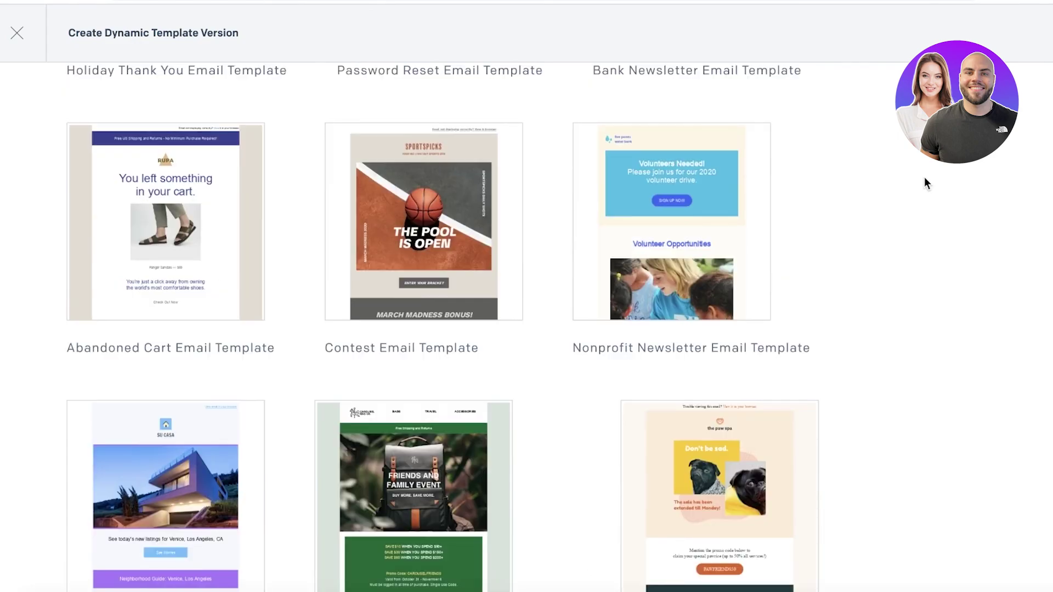
scroll(527, 329, up, 20)
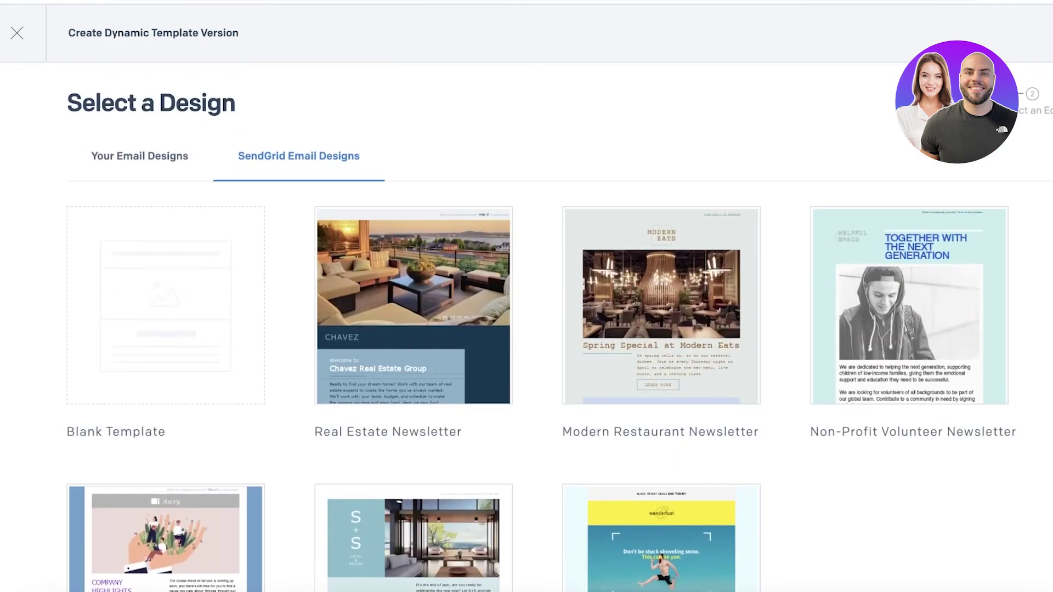
click(17, 33)
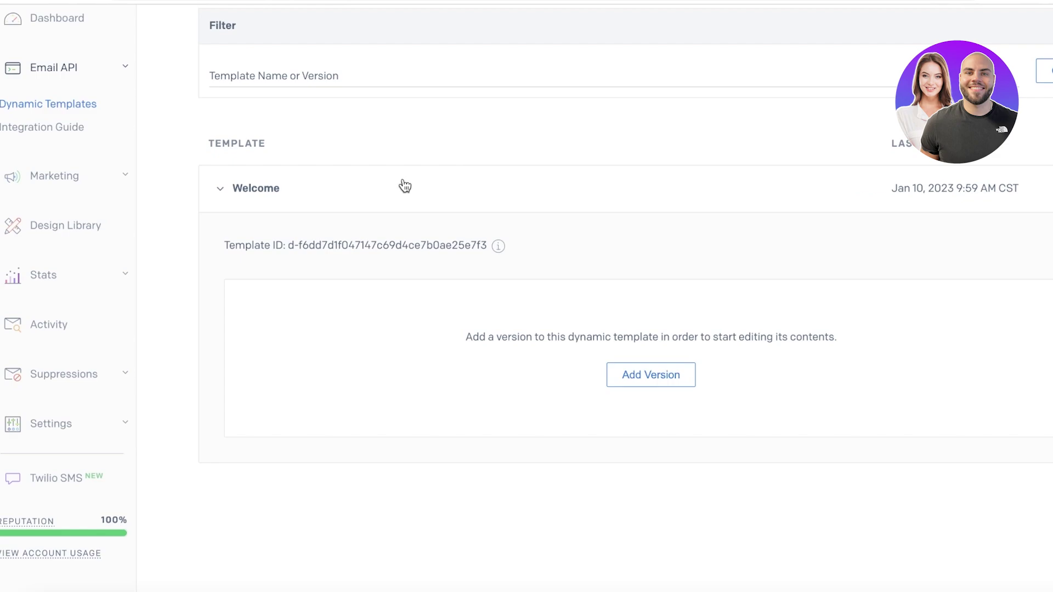
Toggle the Marketing and Email API sidebar sections, reopen Dynamic Templates, and review the dashboard guide
scroll(136, 153, up, 3)
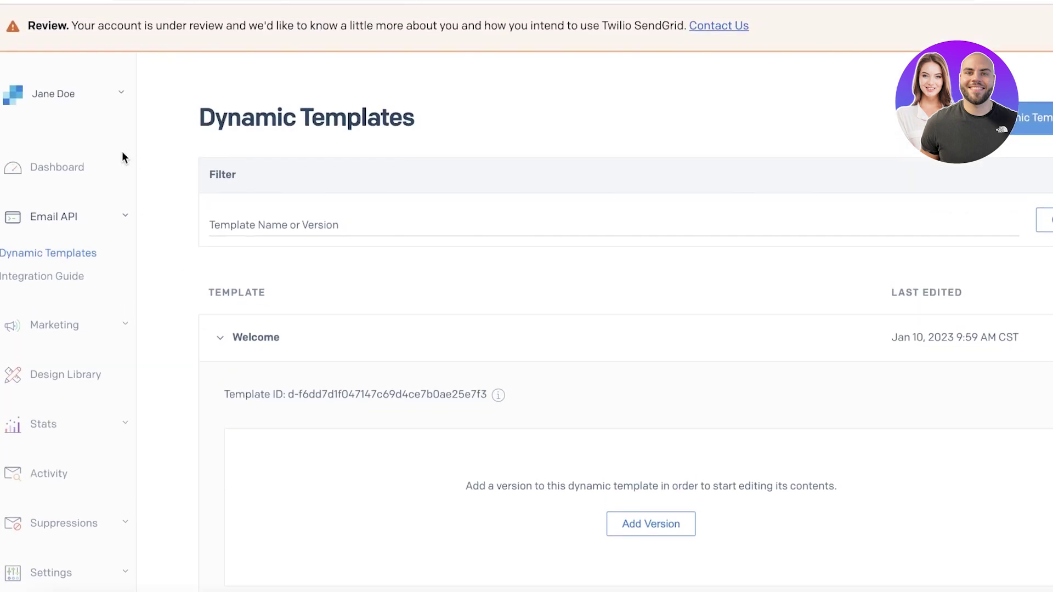
scroll(124, 153, down, 2)
click(80, 270)
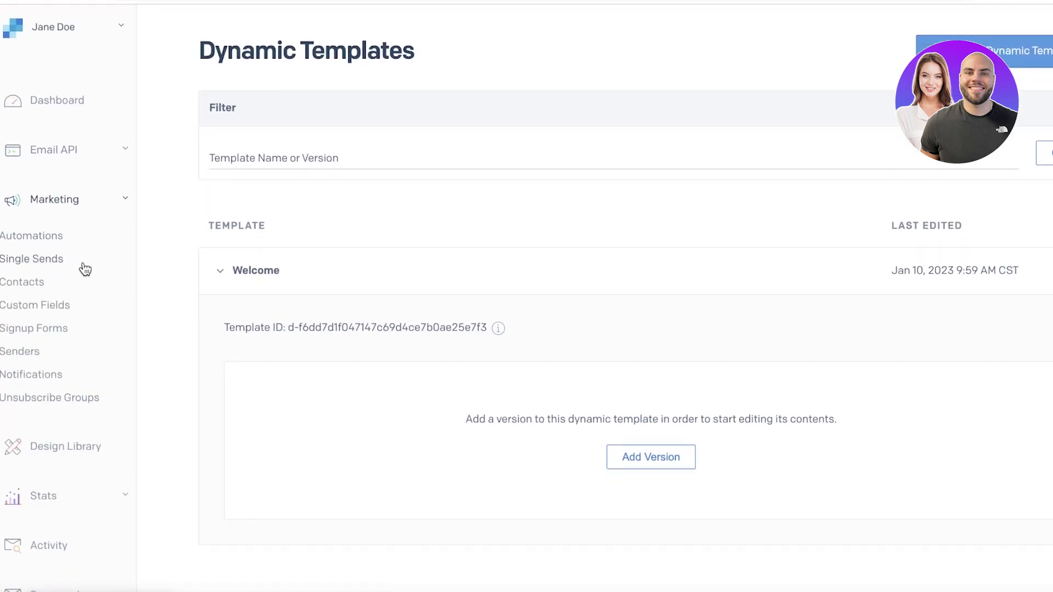
click(85, 163)
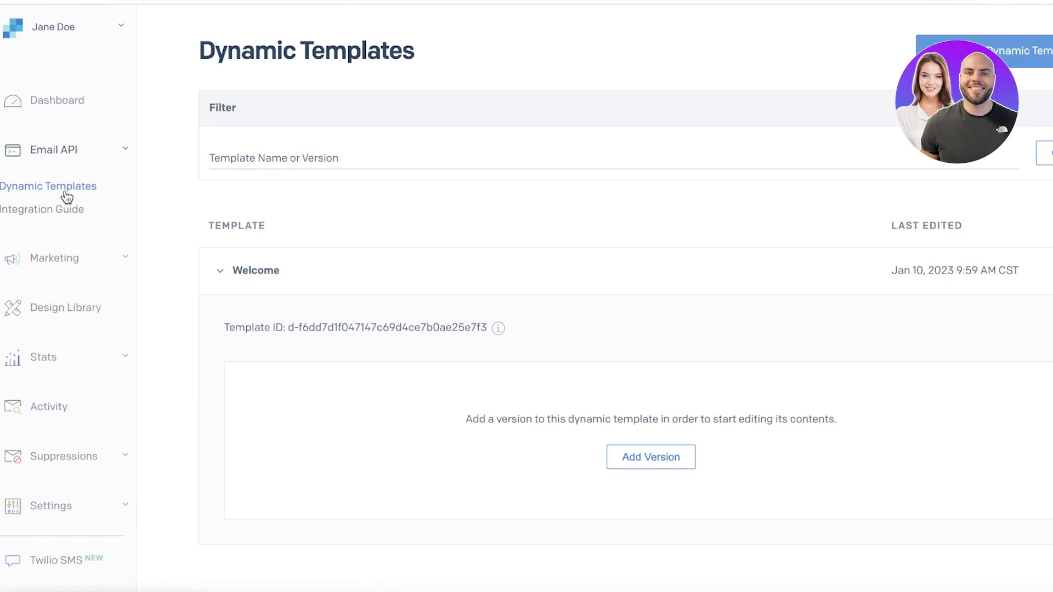
click(70, 177)
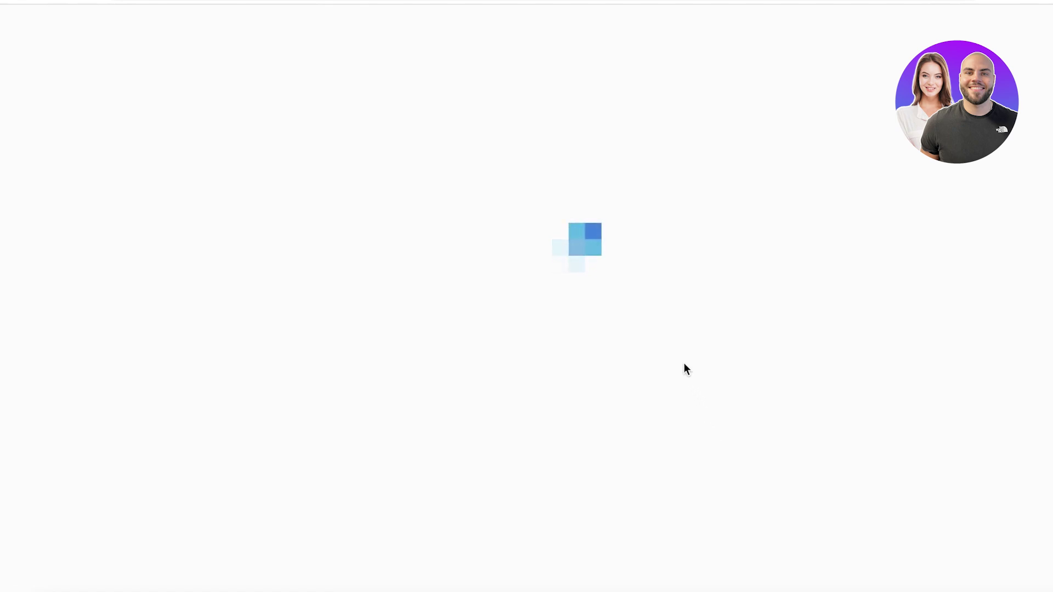
scroll(651, 304, down, 2)
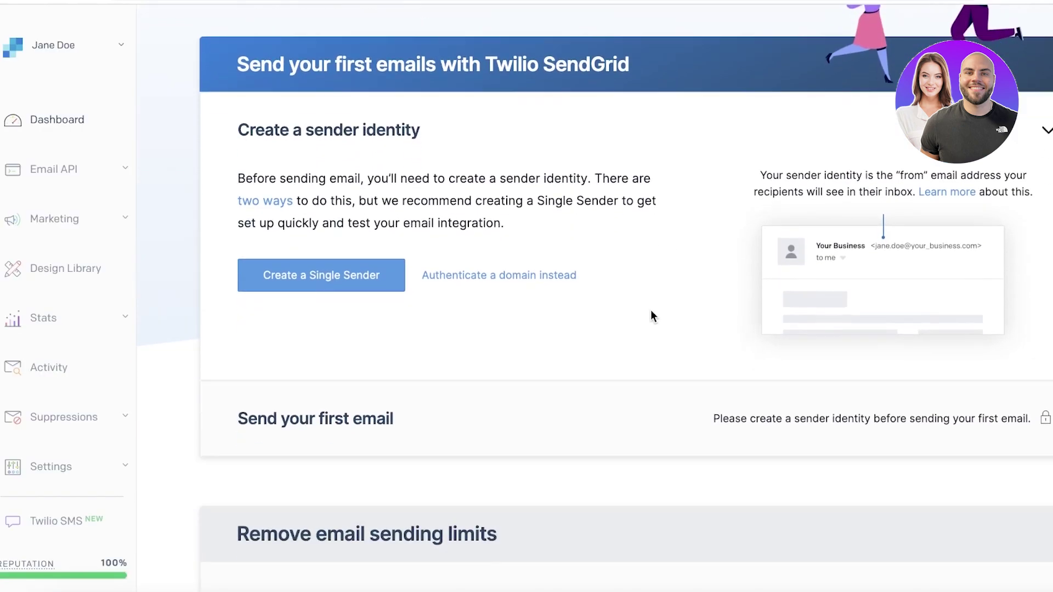
scroll(654, 315, down, 4)
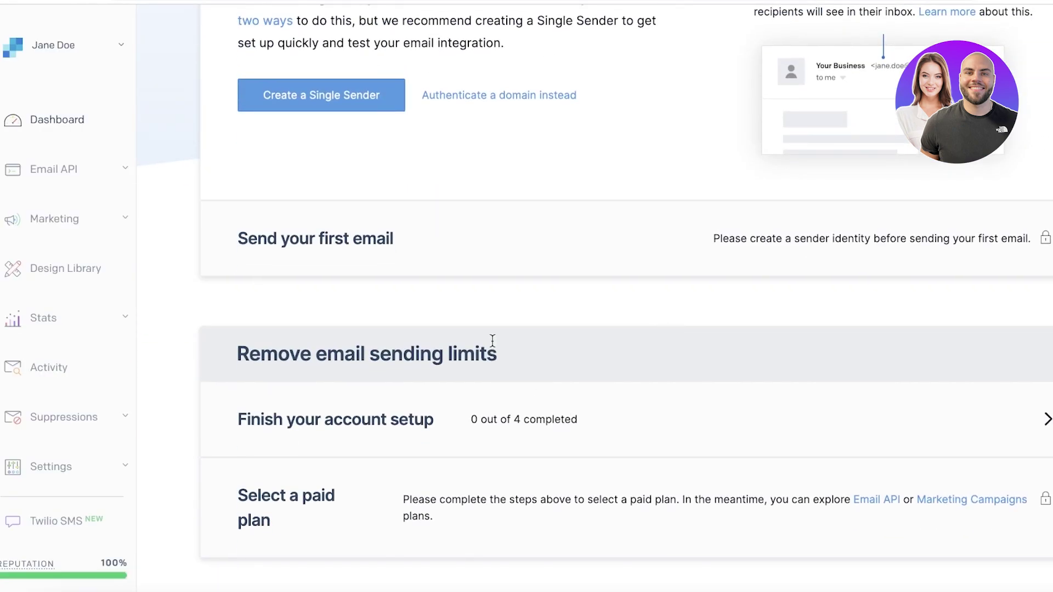
scroll(582, 265, up, 1)
scroll(641, 236, down, 1)
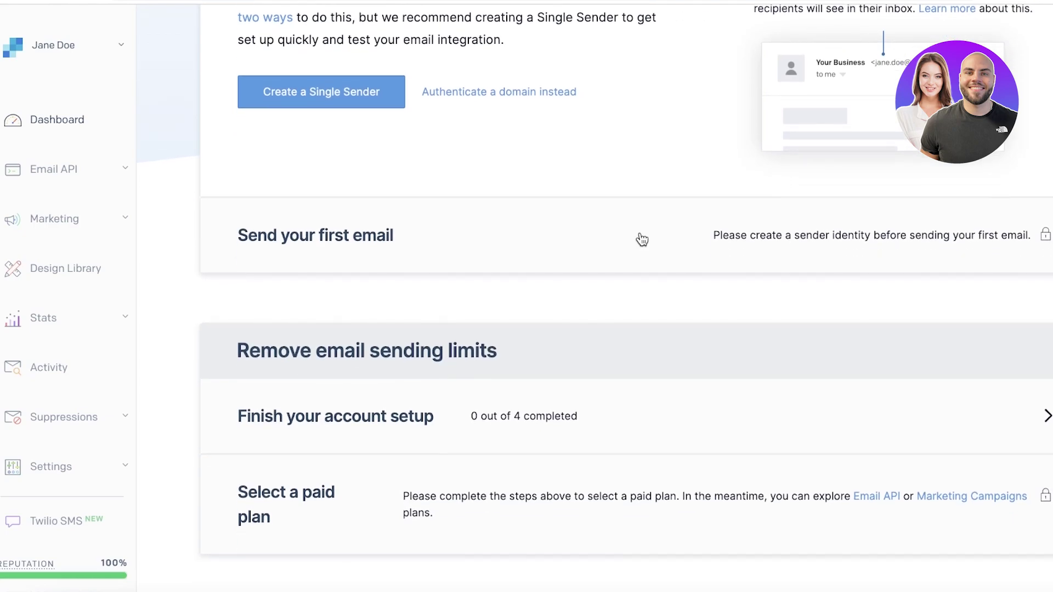
scroll(644, 245, up, 5)
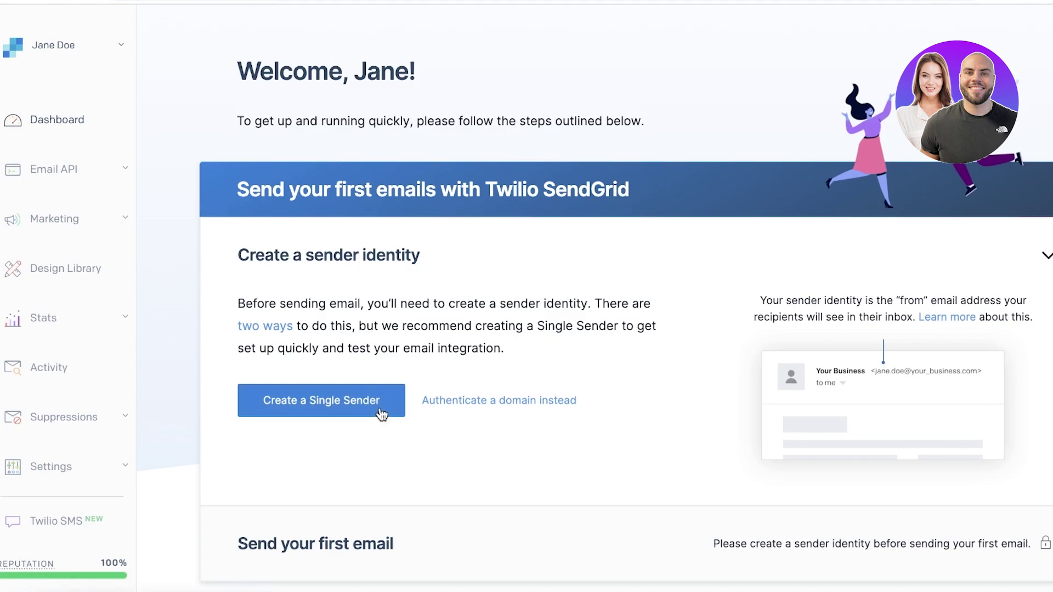
Expand Marketing, visit Automations, then go to Single Sends
click(67, 222)
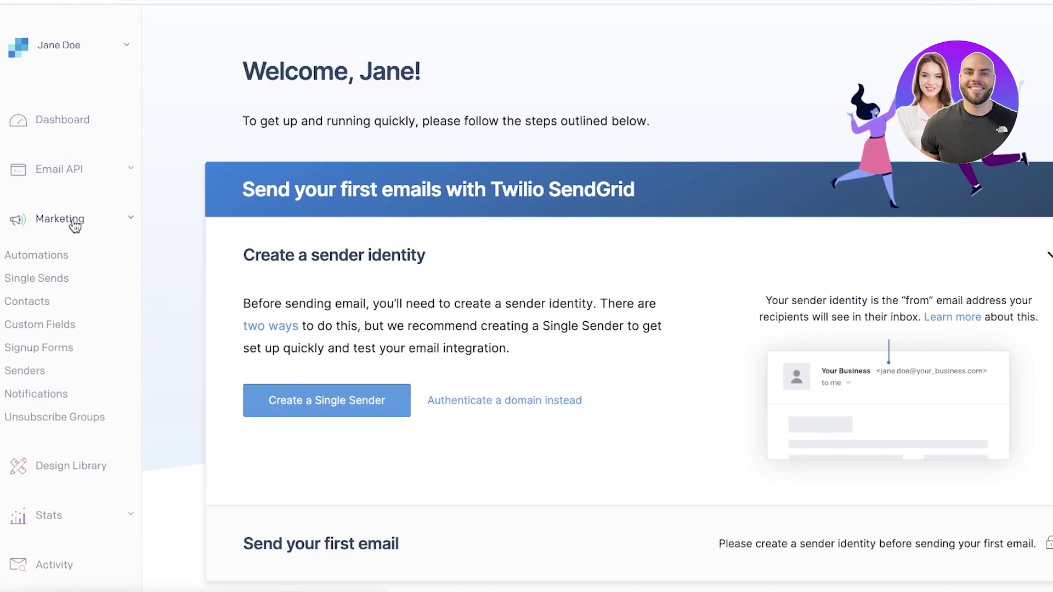
click(57, 256)
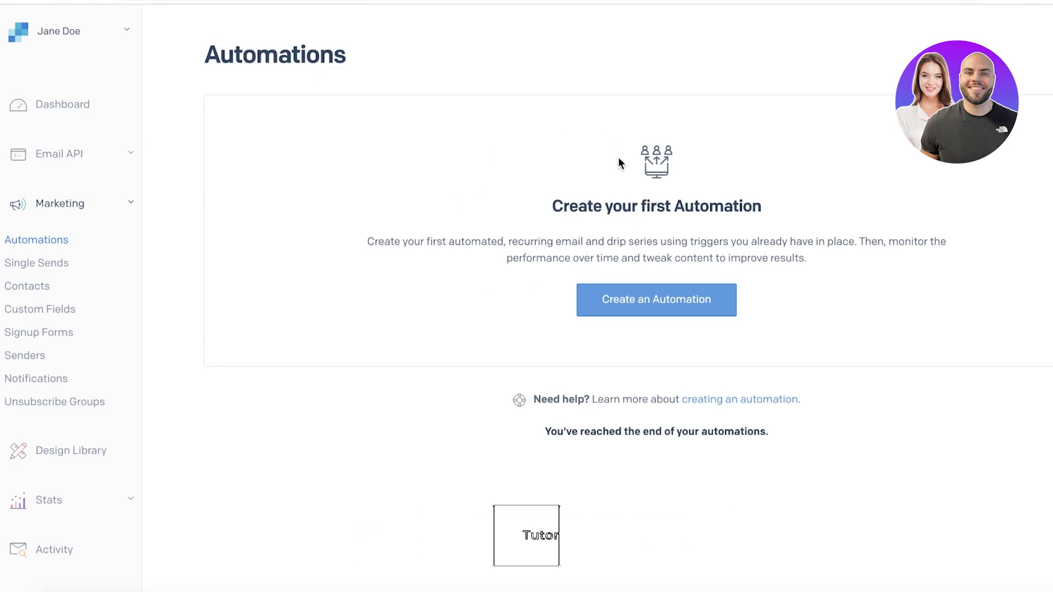
click(67, 264)
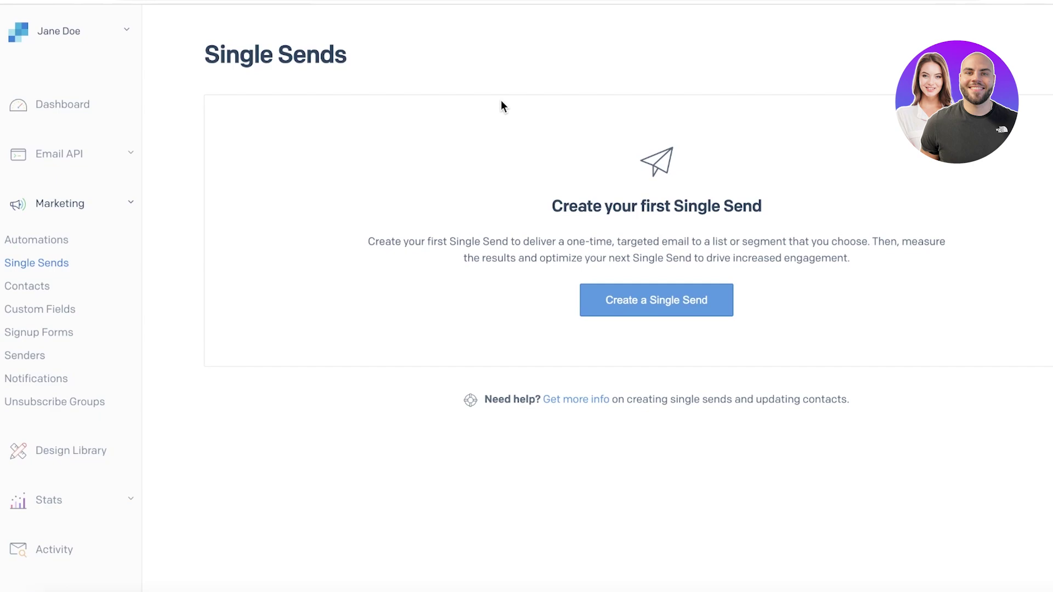
Visit the Contacts lists, then the Design Library
click(32, 288)
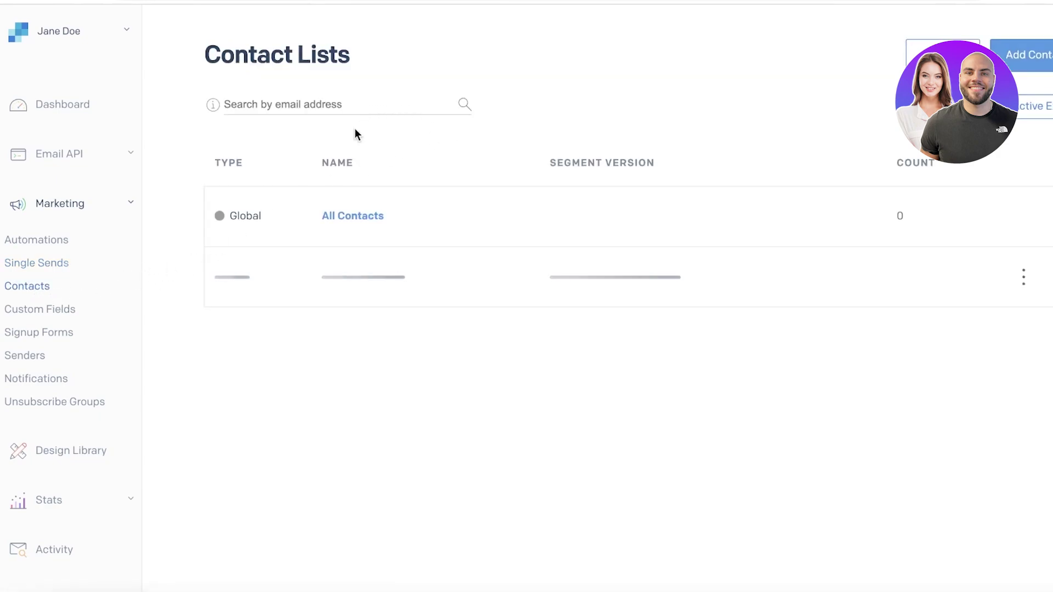
scroll(240, 291, down, 3)
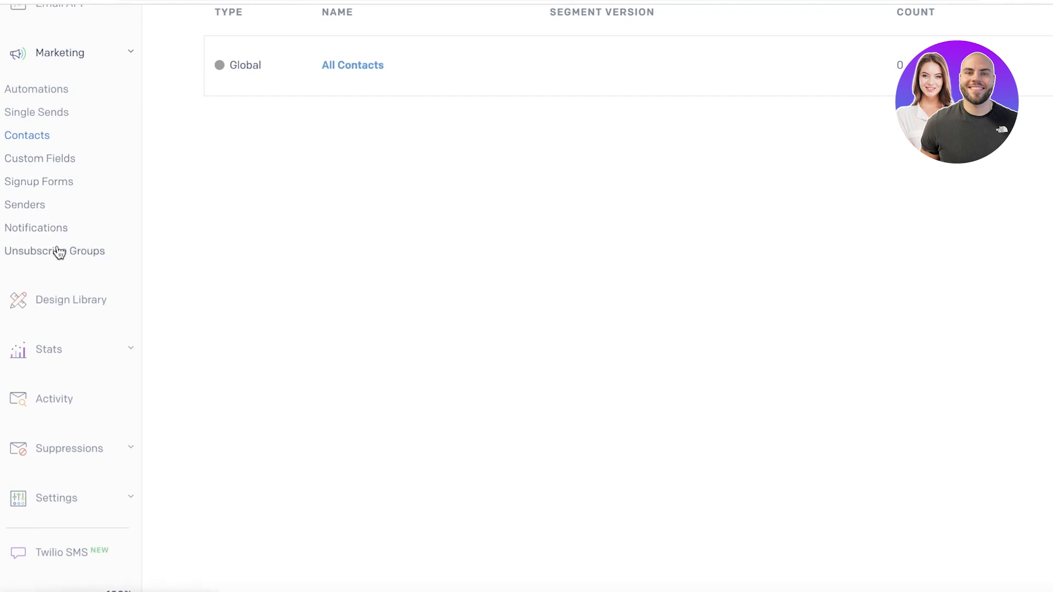
click(56, 302)
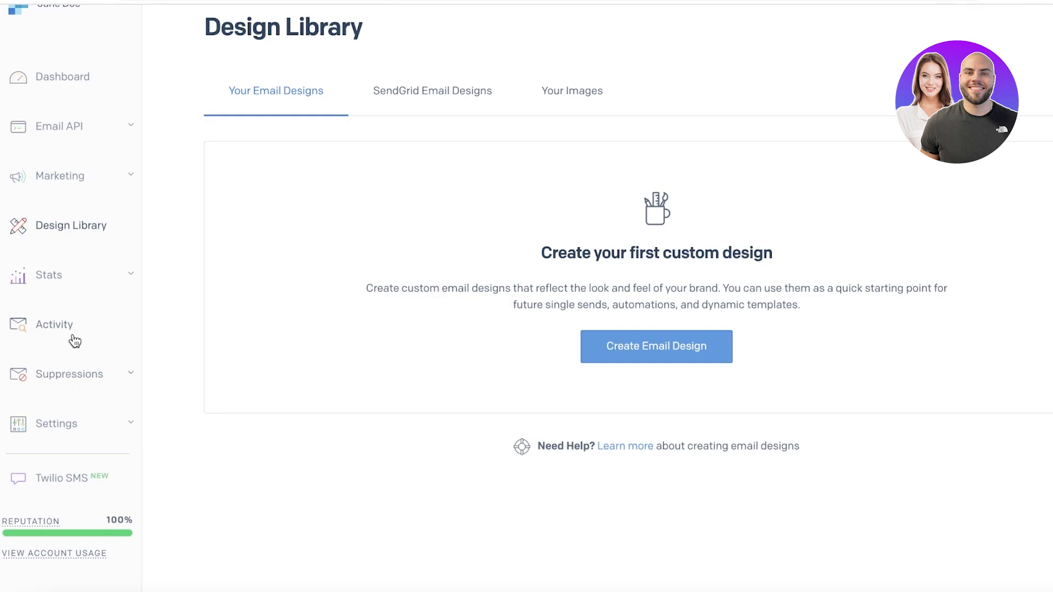
Go to the Stats Overview and expand Suppressions in the sidebar
click(70, 290)
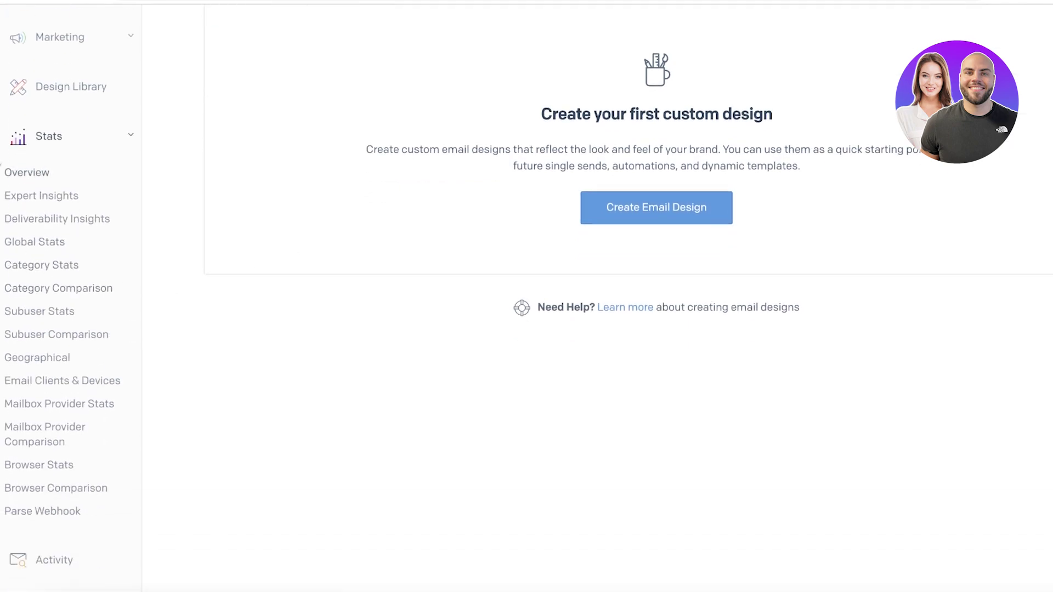
click(31, 173)
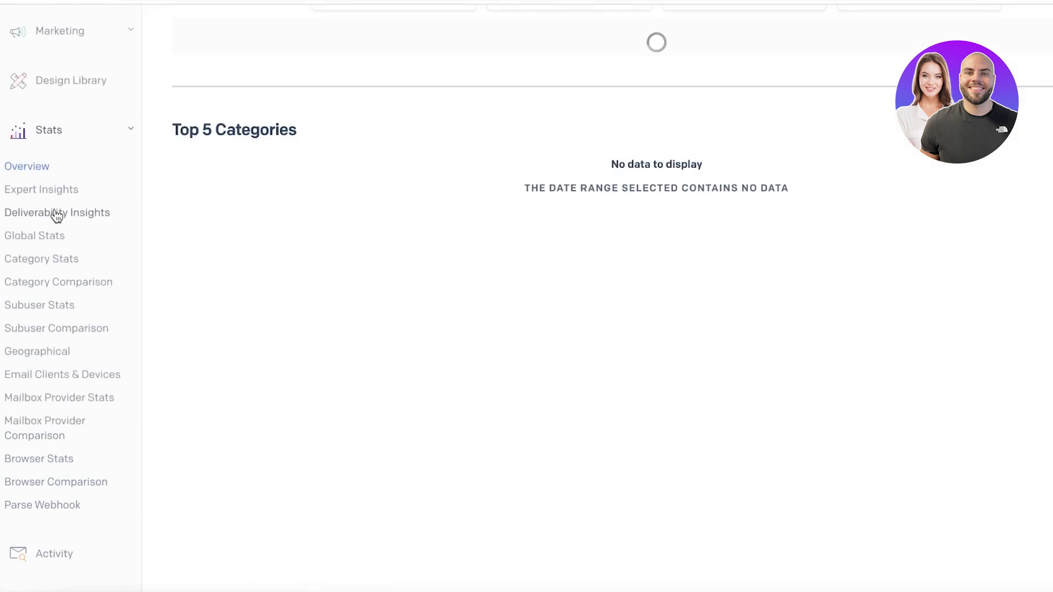
scroll(78, 362, down, 4)
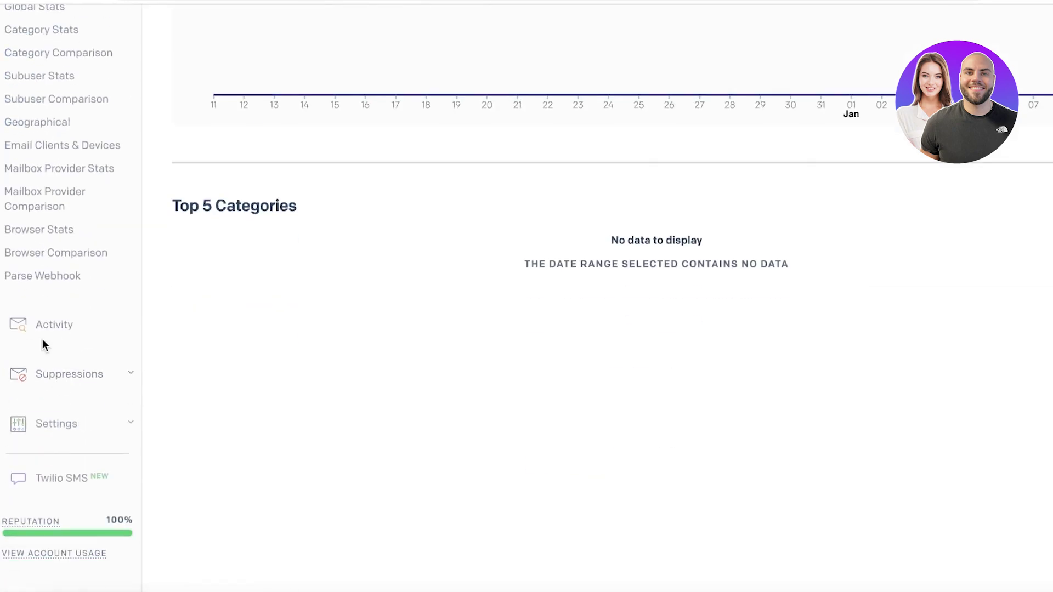
click(58, 375)
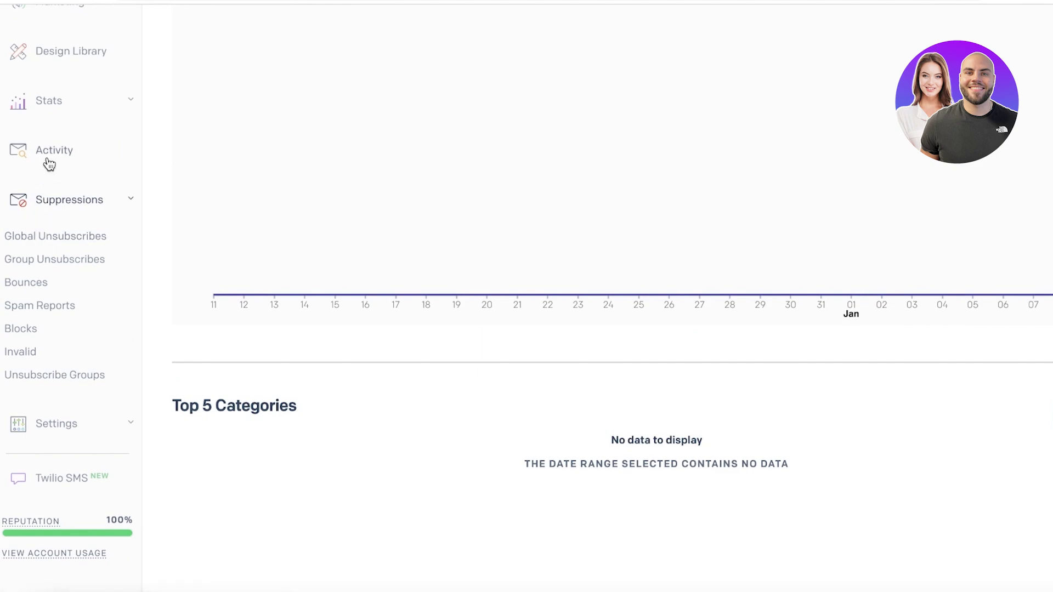
scroll(89, 384, up, 4)
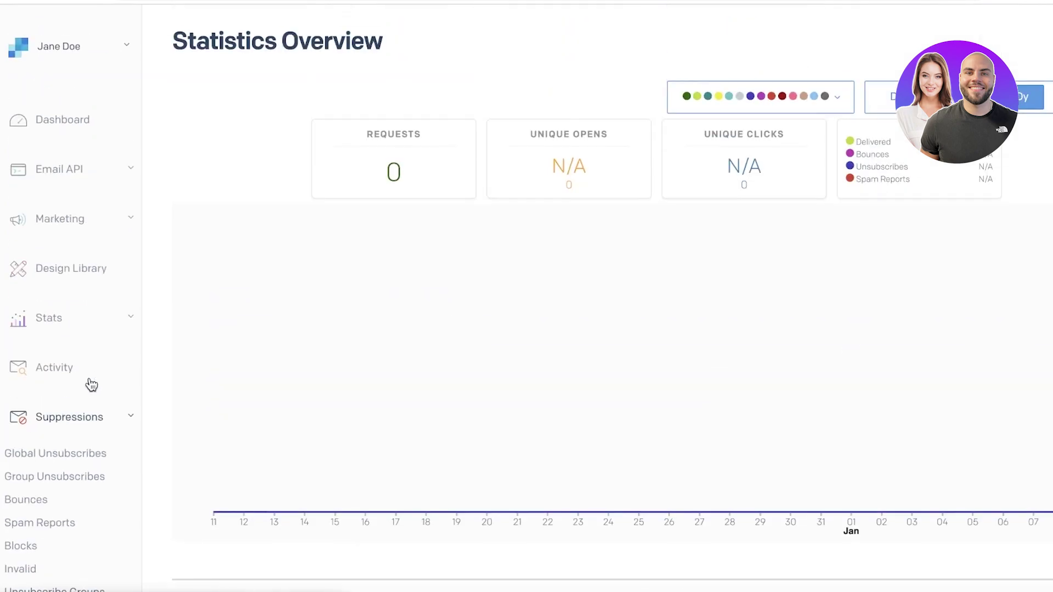
scroll(112, 355, down, 4)
scroll(99, 307, up, 4)
Collapse Suppressions, start a new Design Editor design, select its name, then return to the Design Library
click(63, 274)
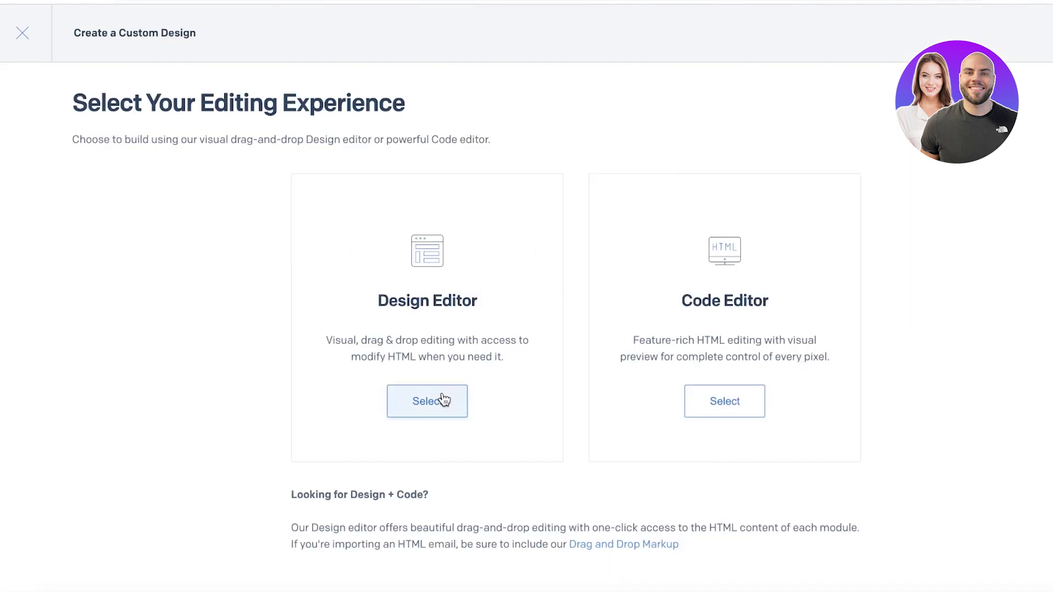
click(442, 398)
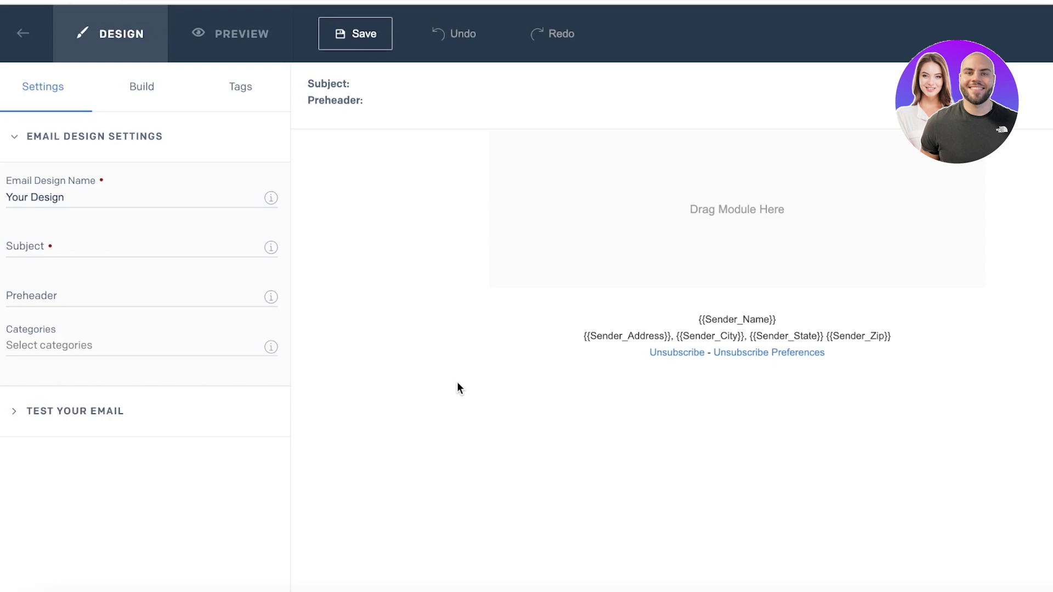
double_click(77, 190)
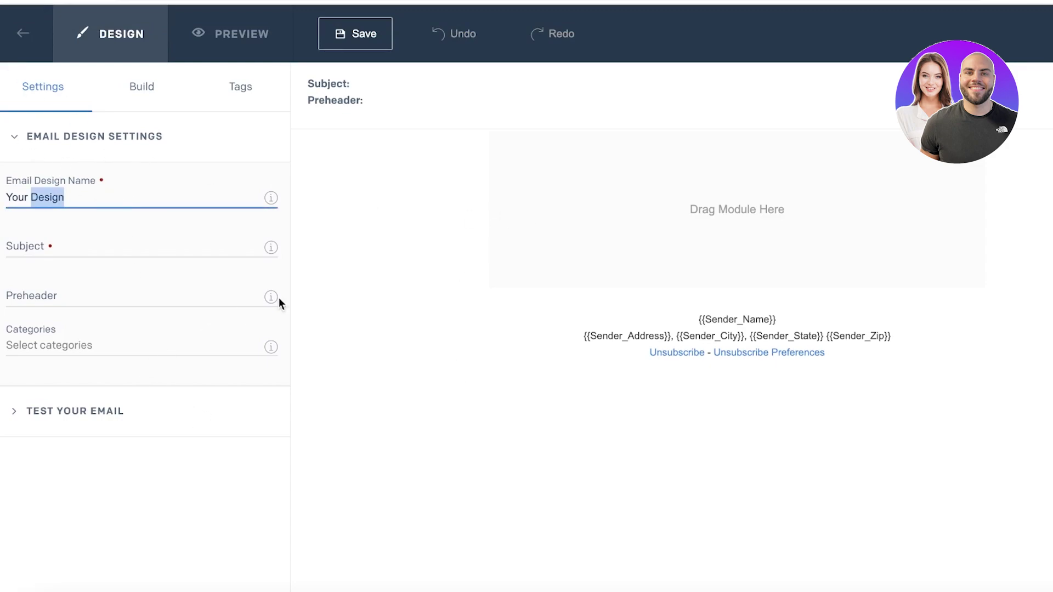
click(9, 29)
Preview the Retail Free Product Trial design from the library and duplicate it
click(415, 193)
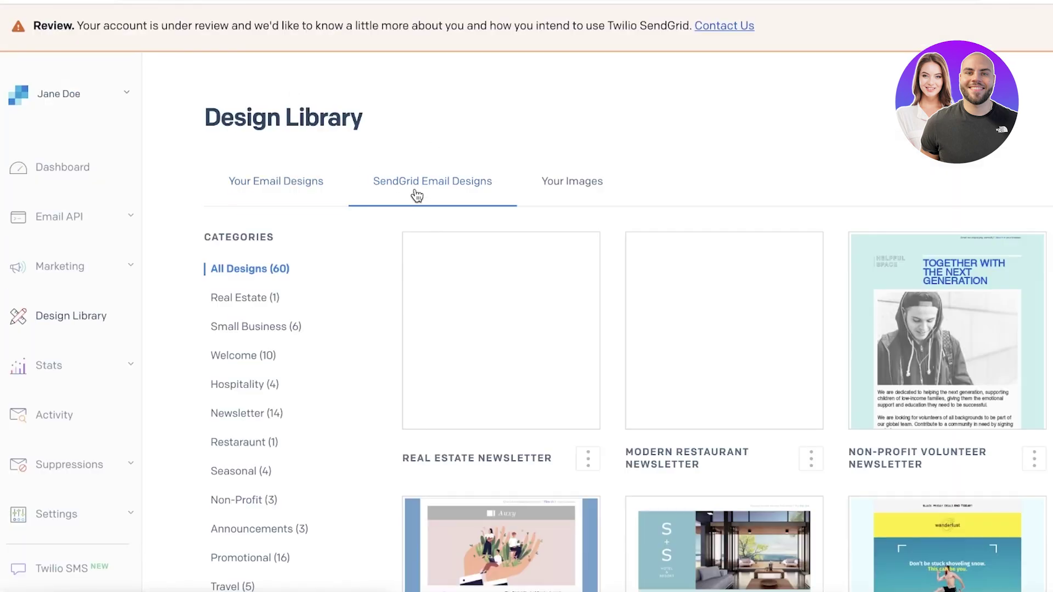
scroll(417, 196, down, 15)
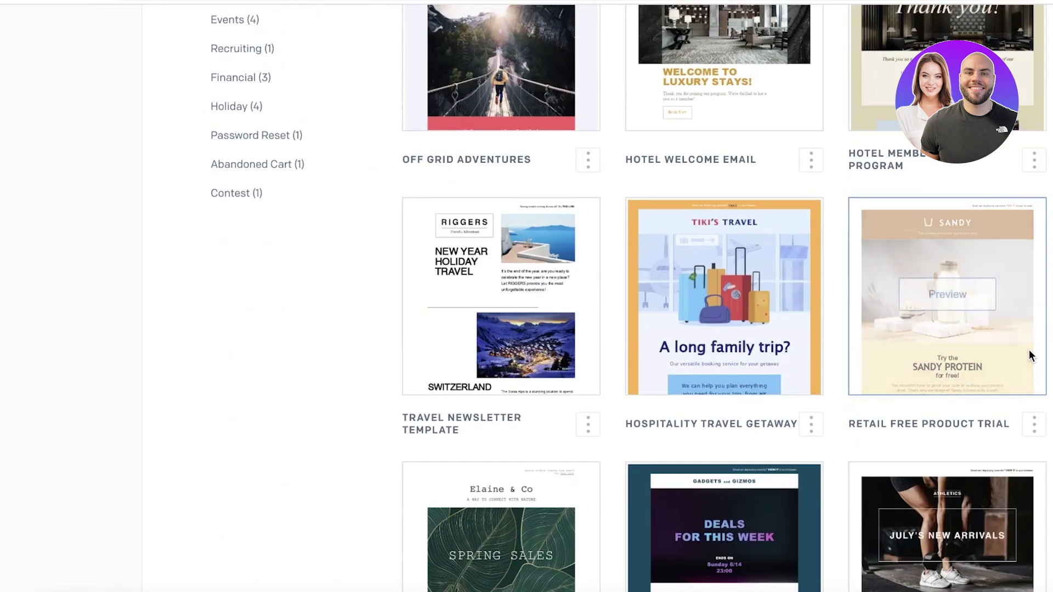
mouse_move(907, 288)
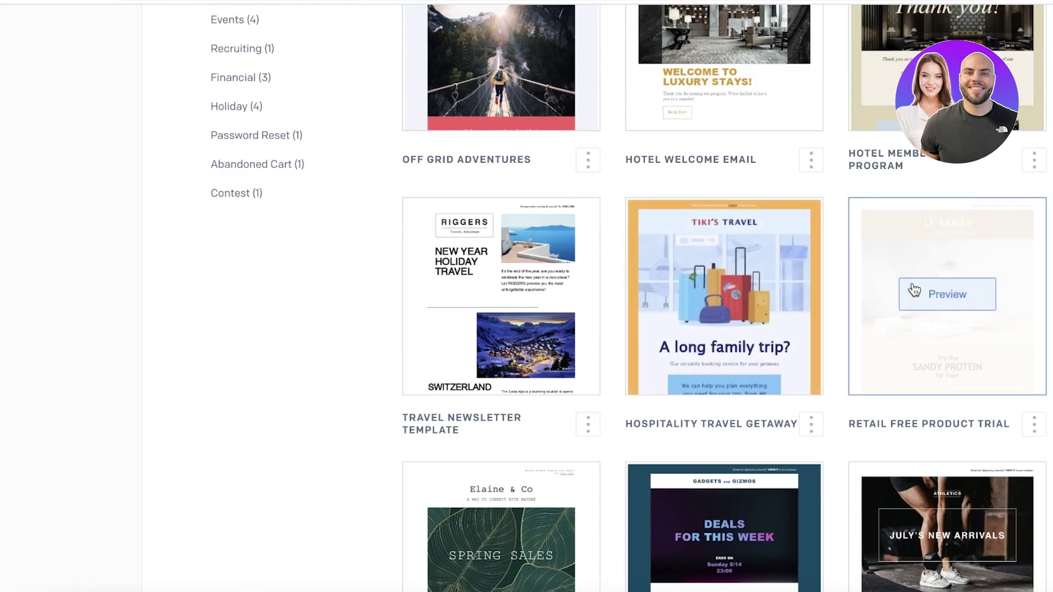
click(940, 292)
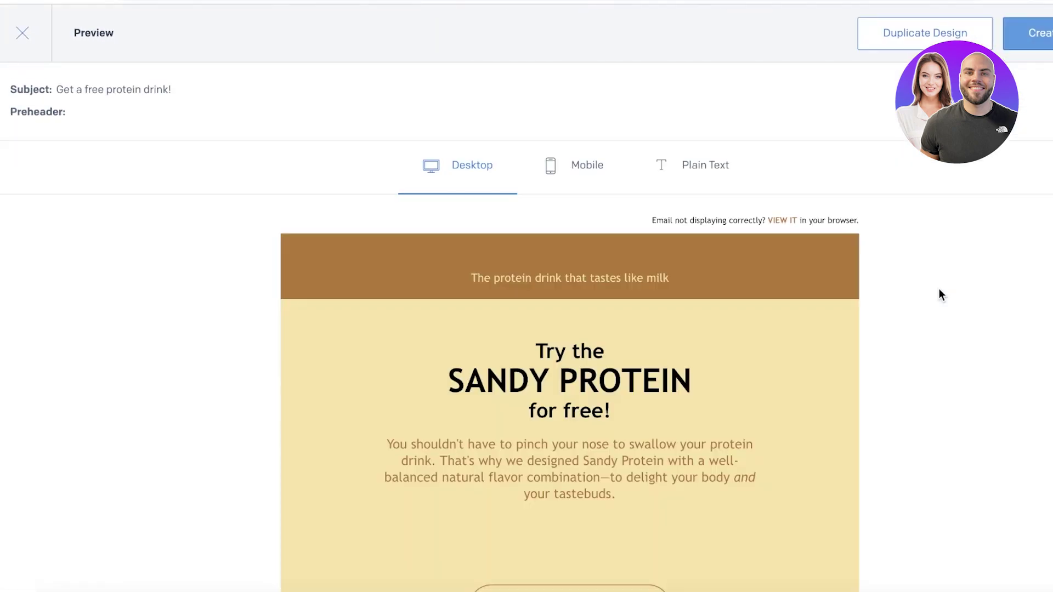
click(926, 32)
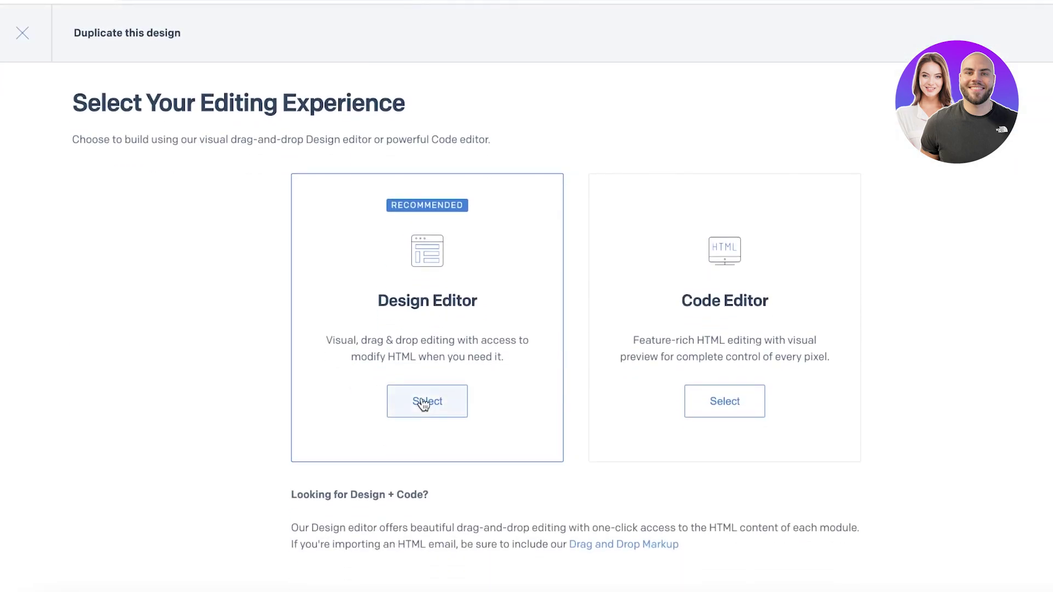
click(423, 404)
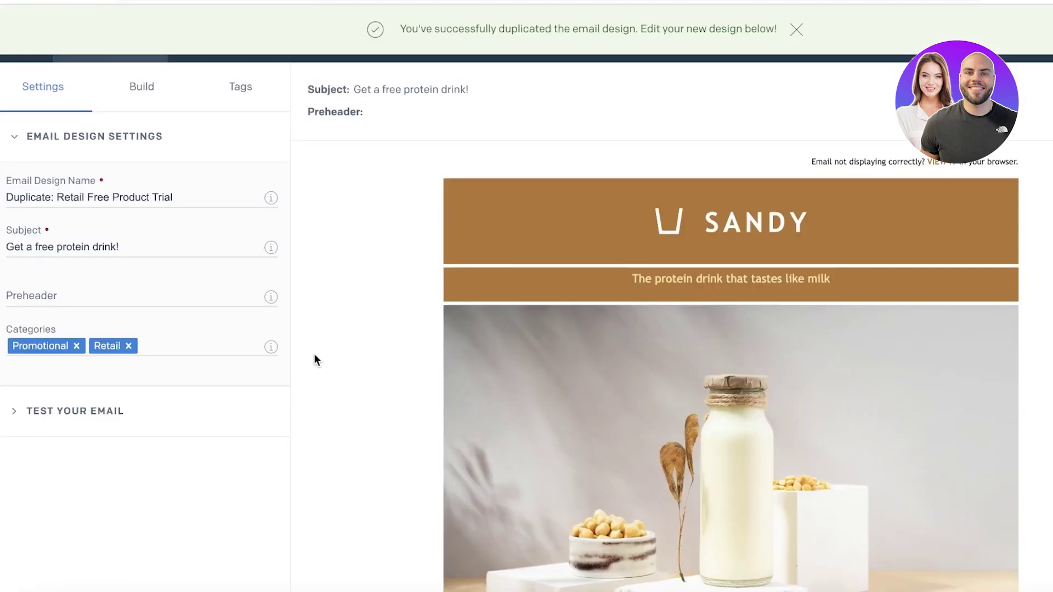
Send a test email of the duplicated design to a Gmail address
click(209, 412)
scroll(126, 420, down, 3)
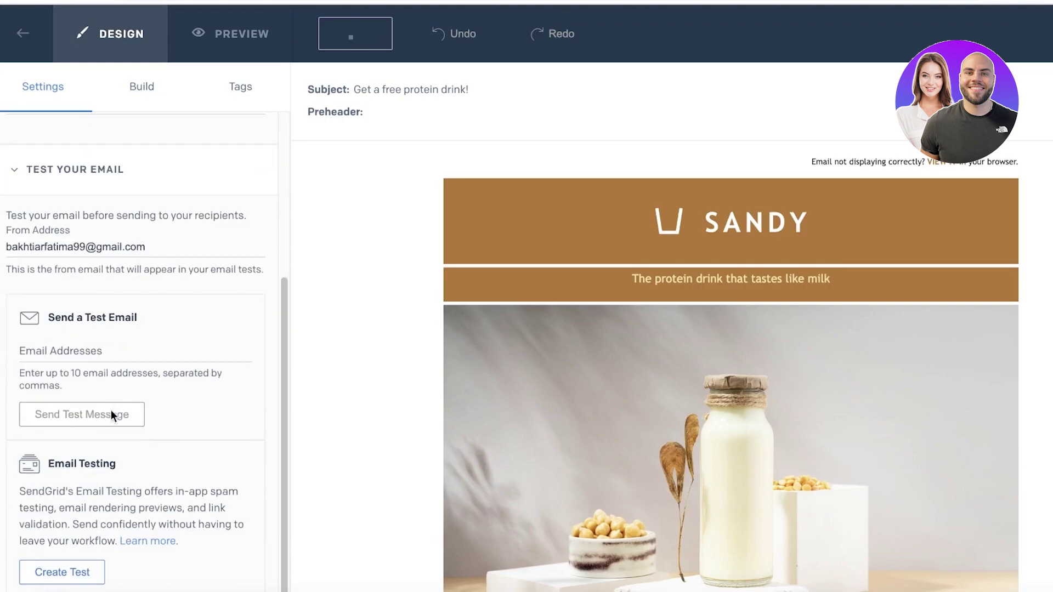
click(77, 363)
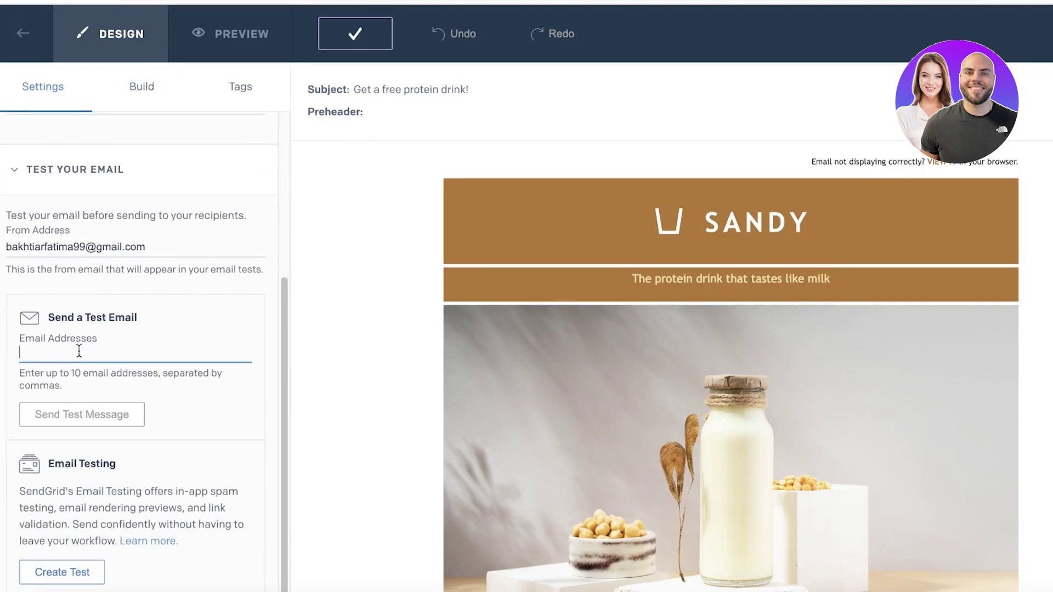
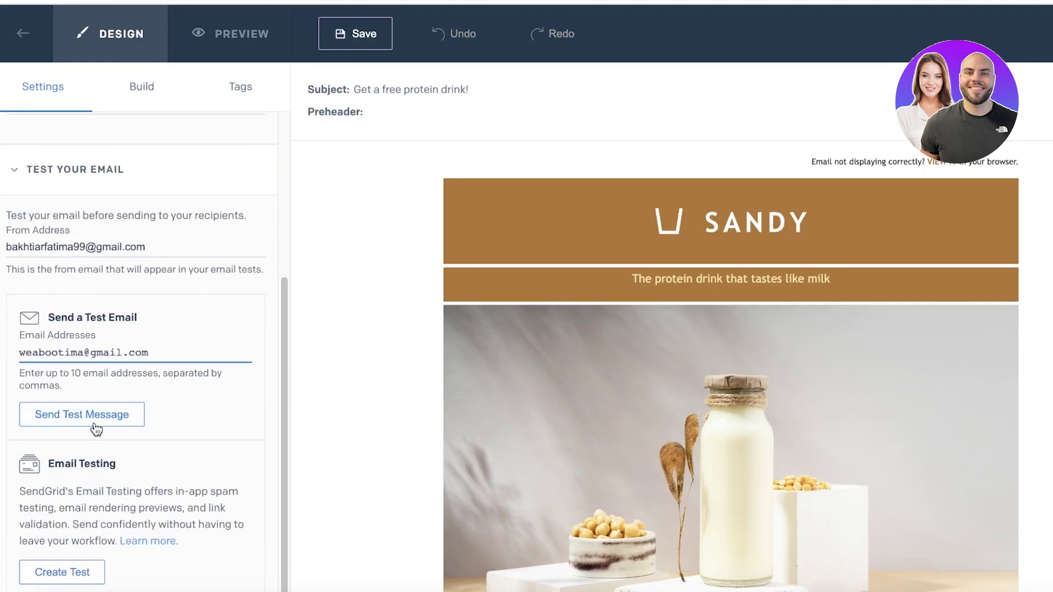
click(93, 419)
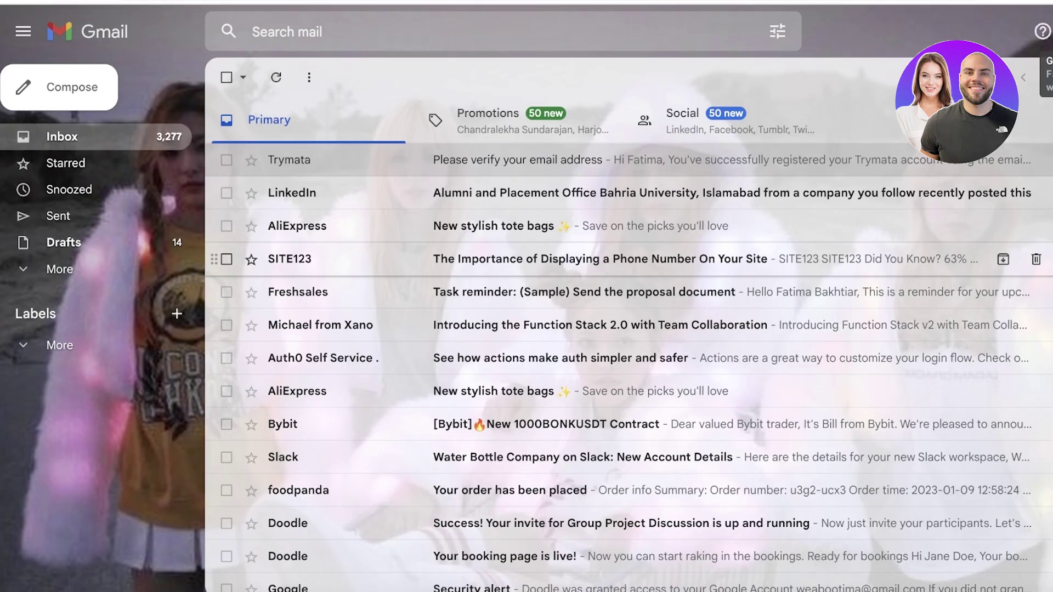
key(F5)
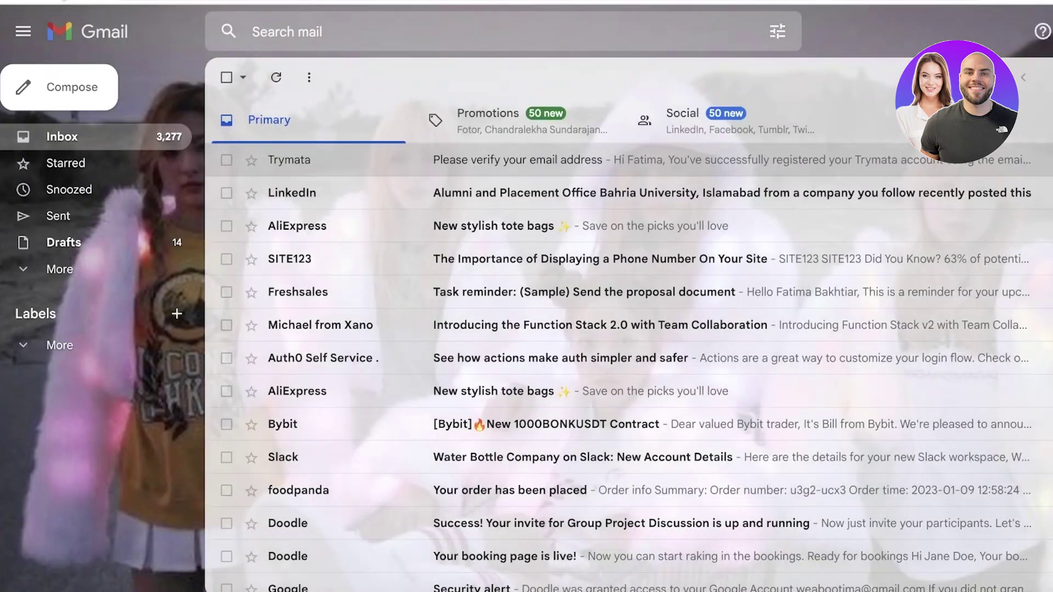
click(62, 1)
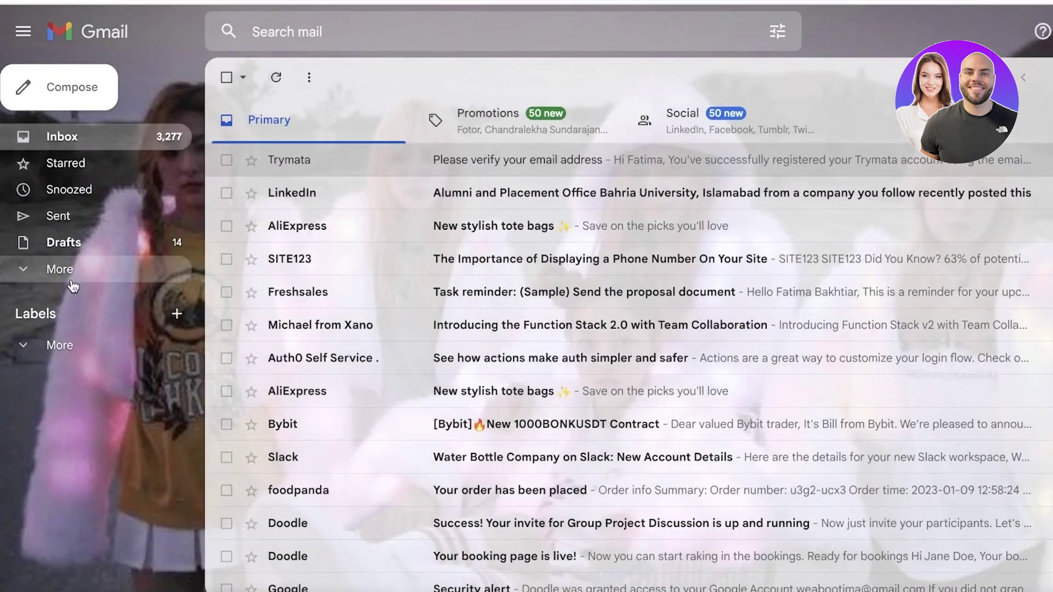
click(72, 280)
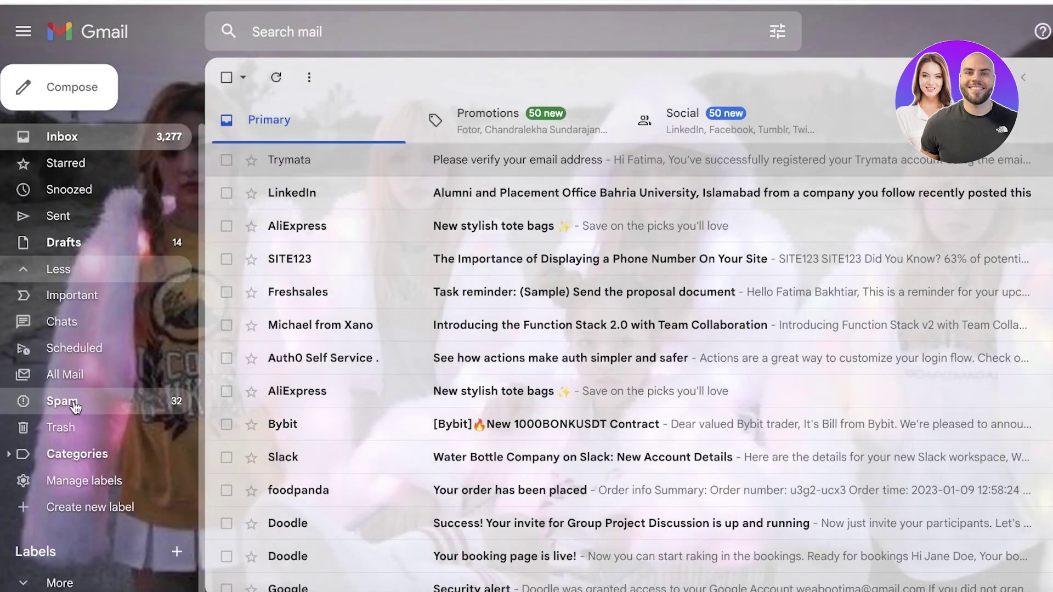
click(73, 403)
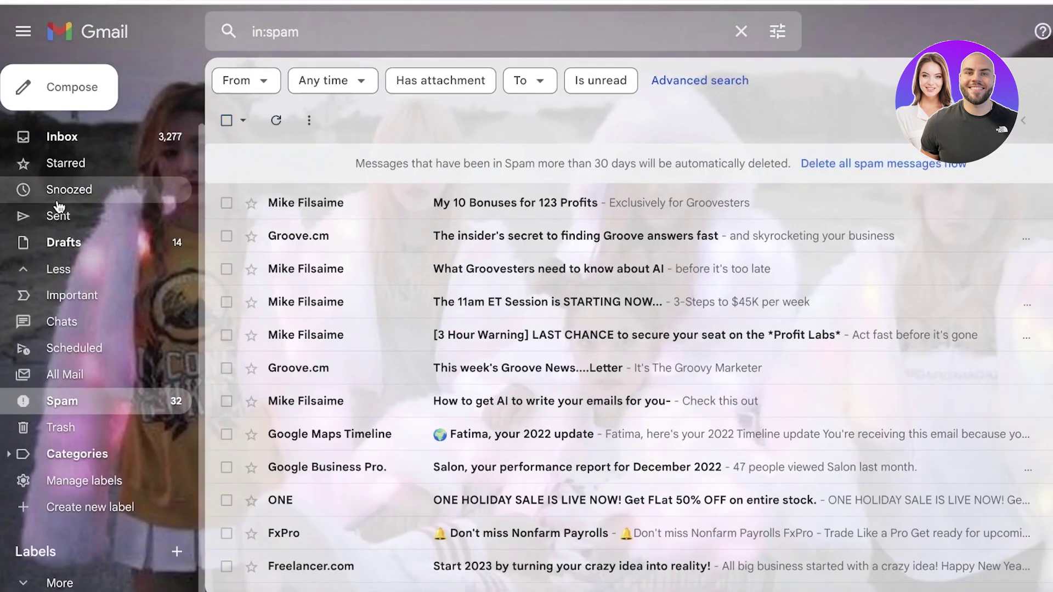
click(62, 137)
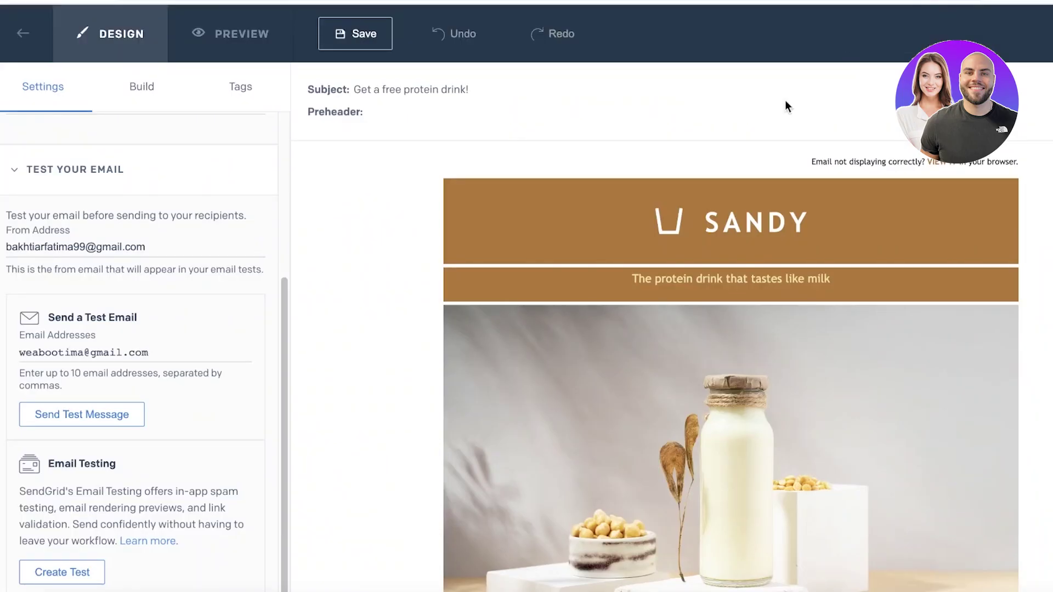
scroll(729, 206, down, 8)
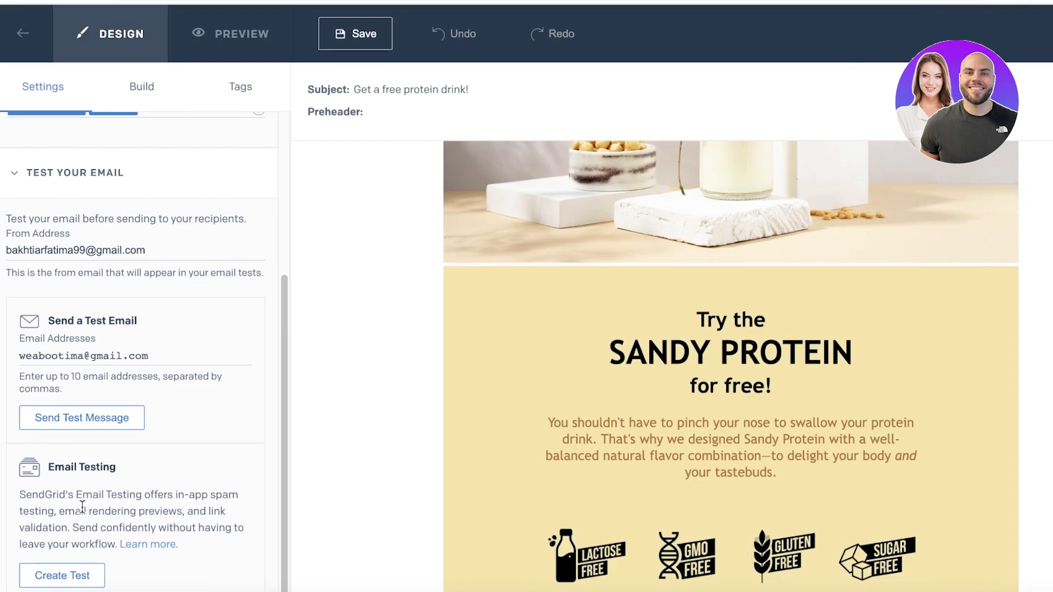
scroll(65, 499, up, 1)
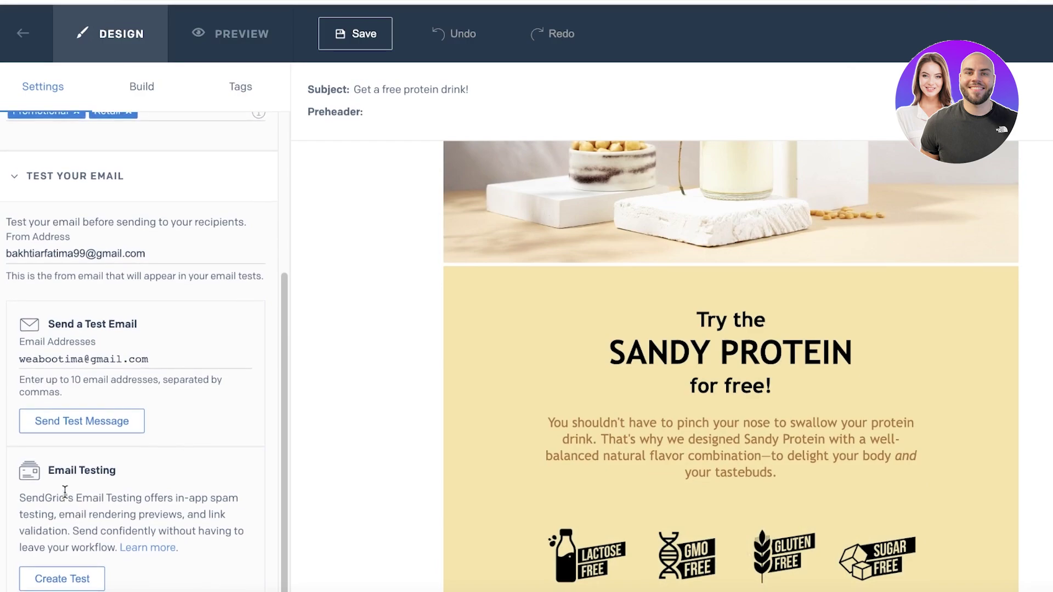
click(71, 576)
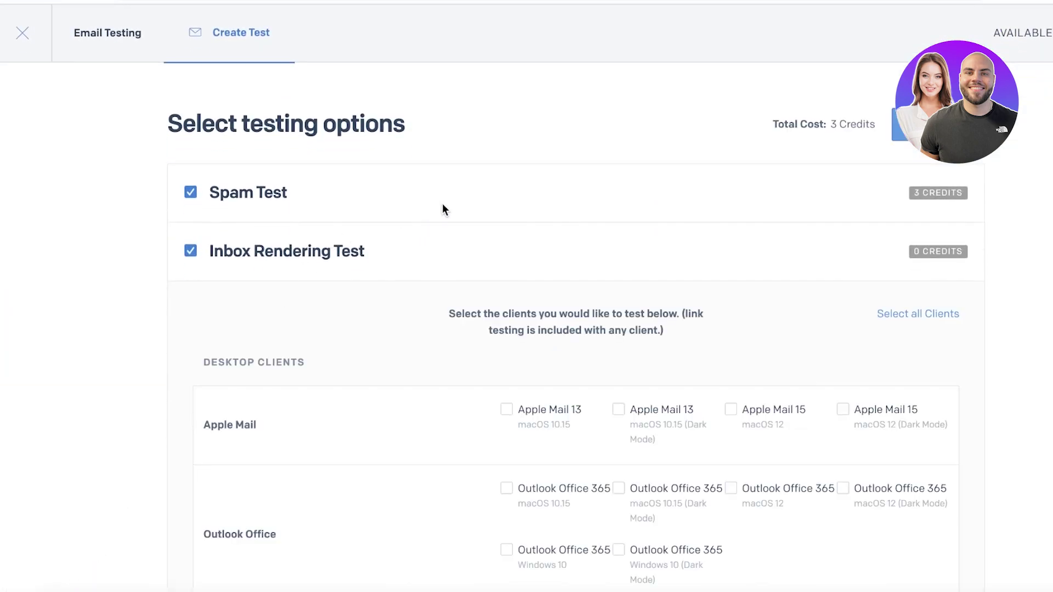
click(23, 33)
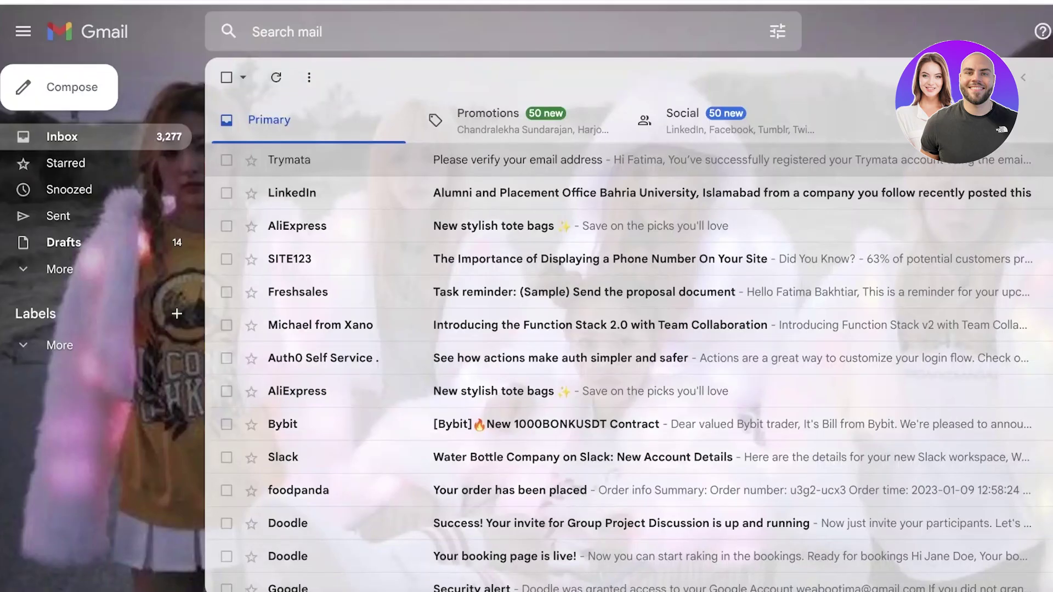
key(F5)
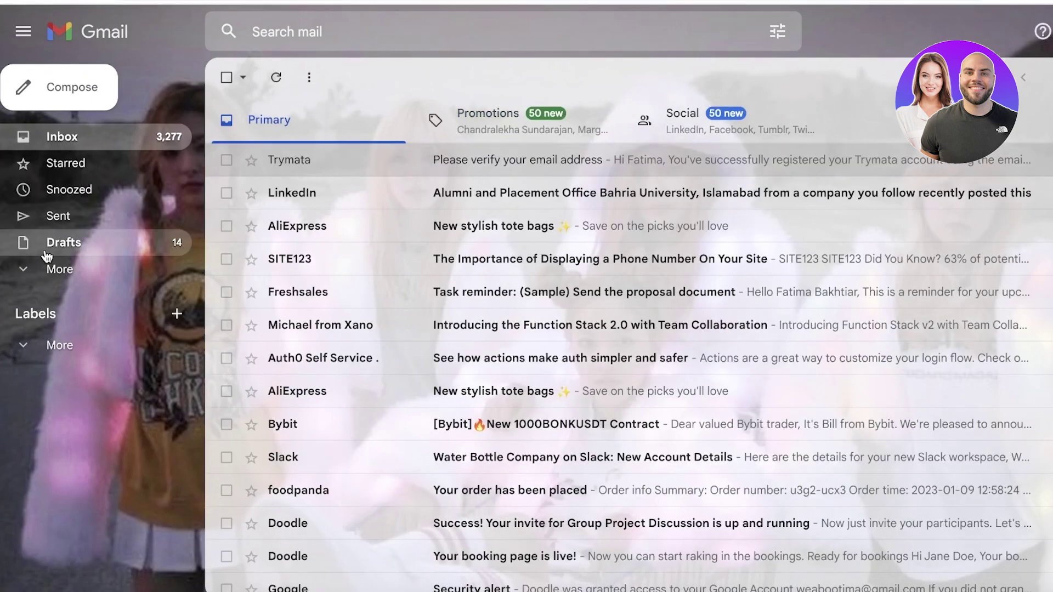
click(44, 270)
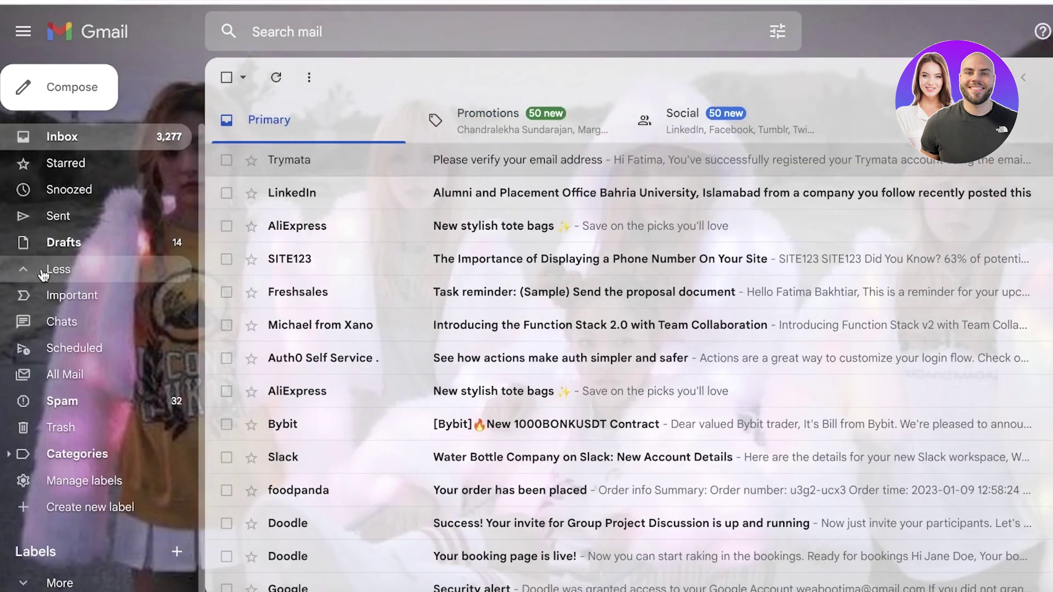
click(78, 403)
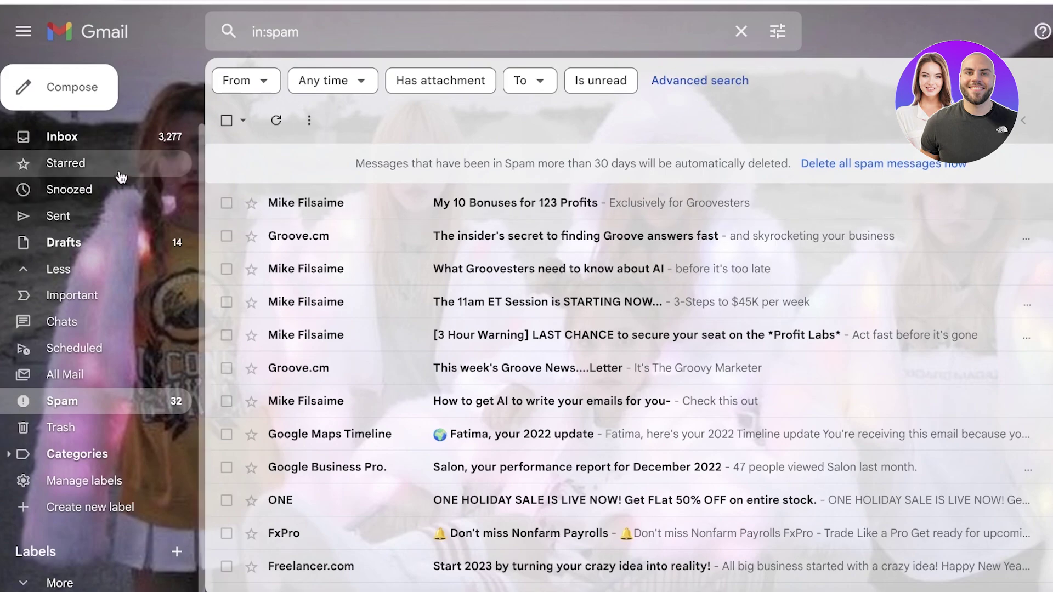
click(103, 138)
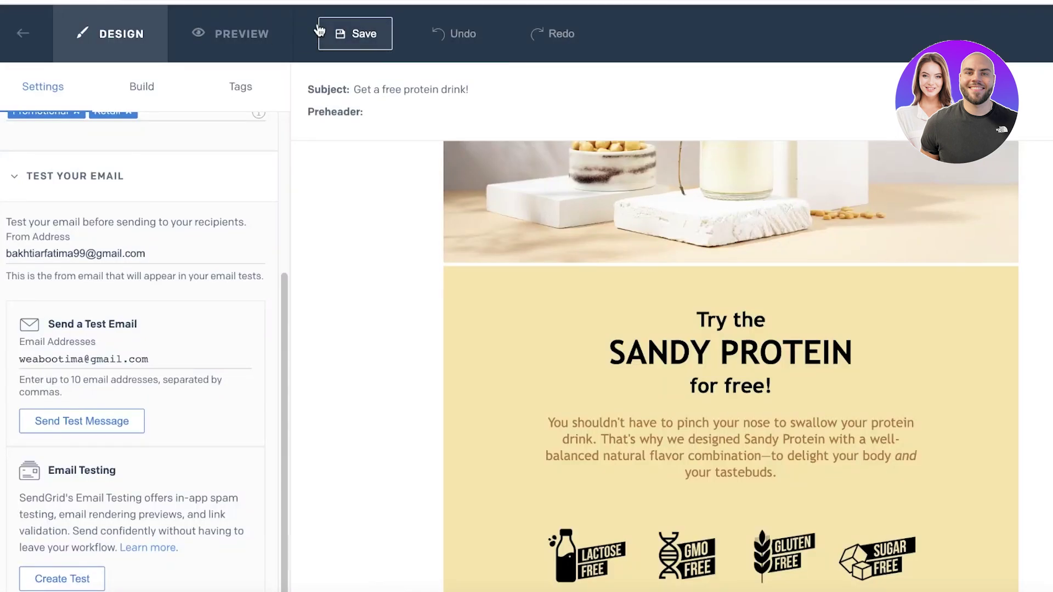
Delete the product photo from the Sandy Protein design, save it, and return to the Design Library
click(339, 36)
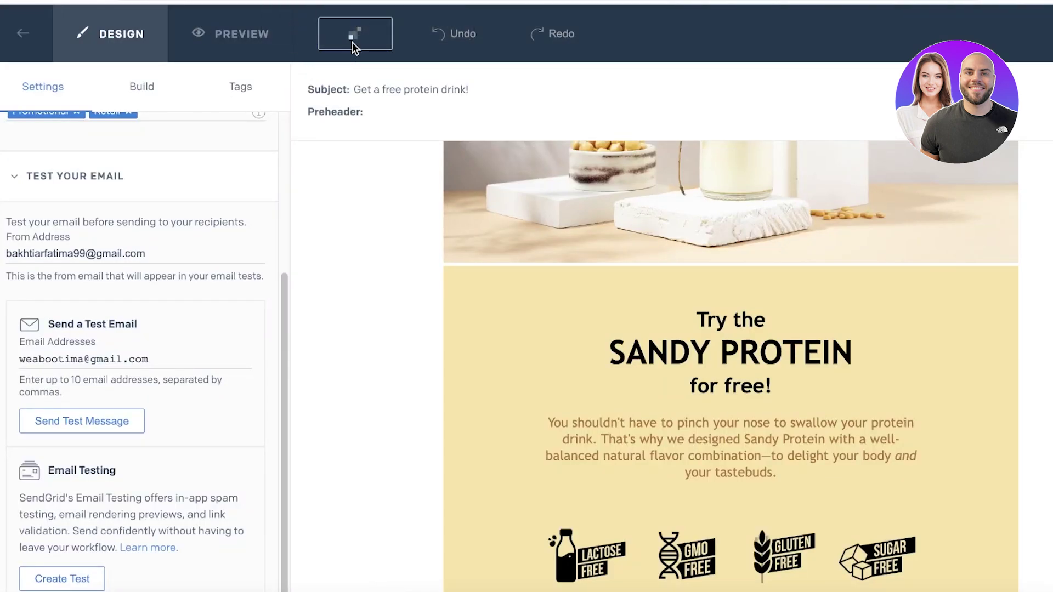
triple_click(792, 383)
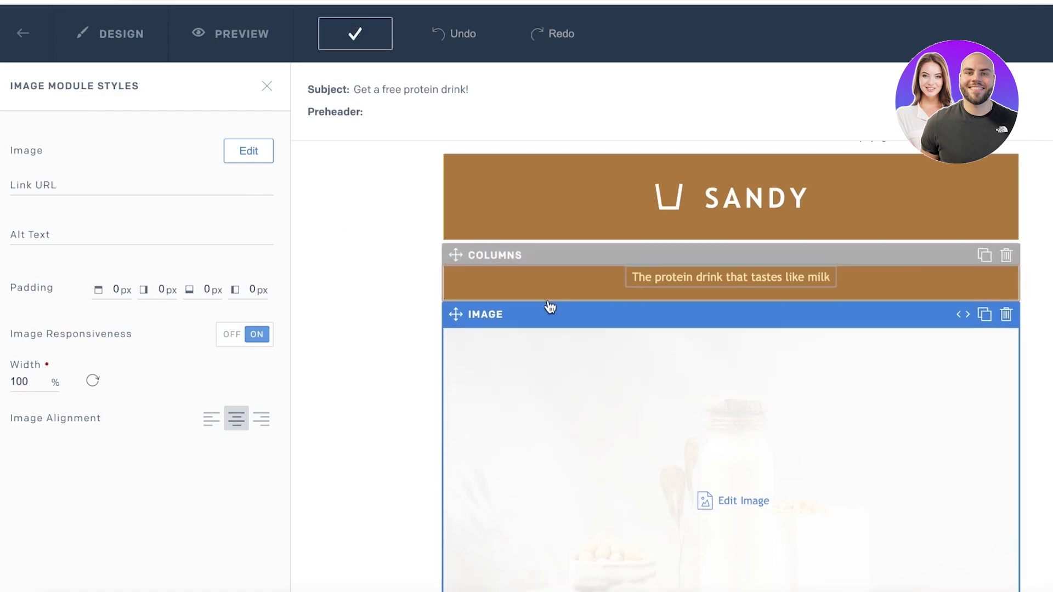
click(1006, 288)
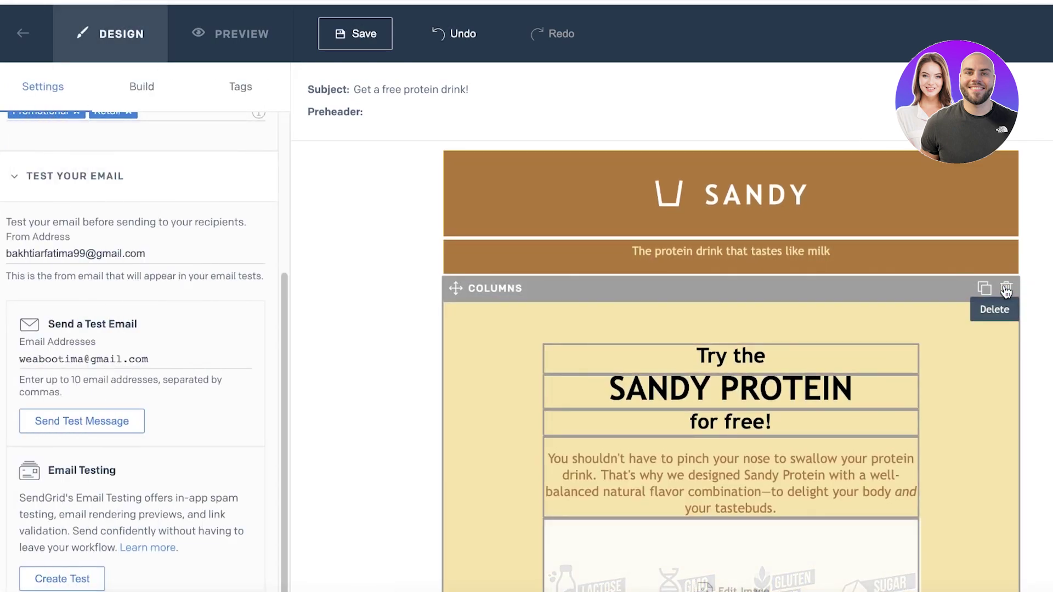
click(359, 40)
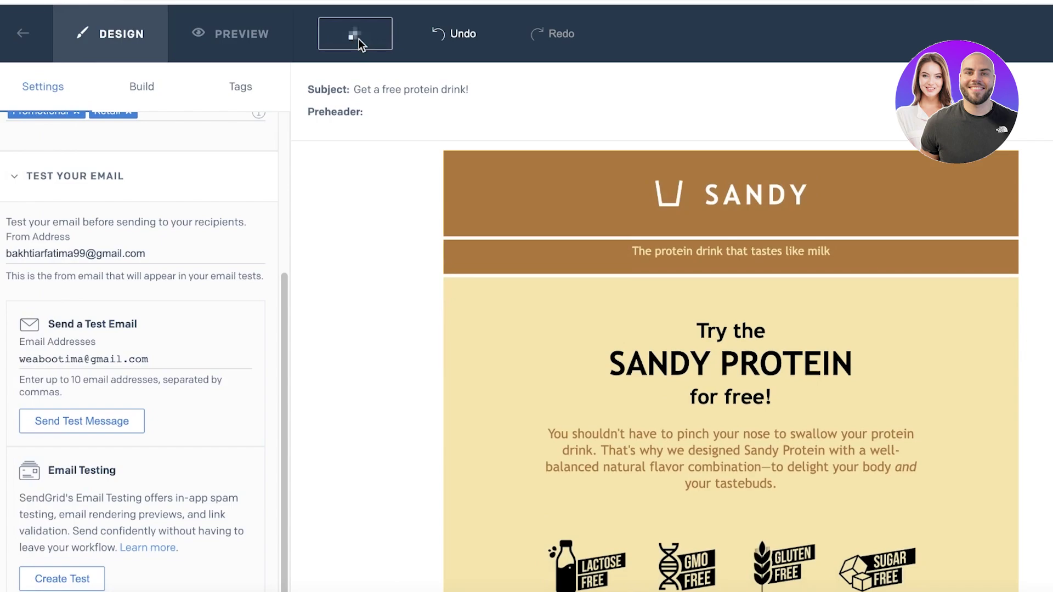
scroll(762, 228, down, 6)
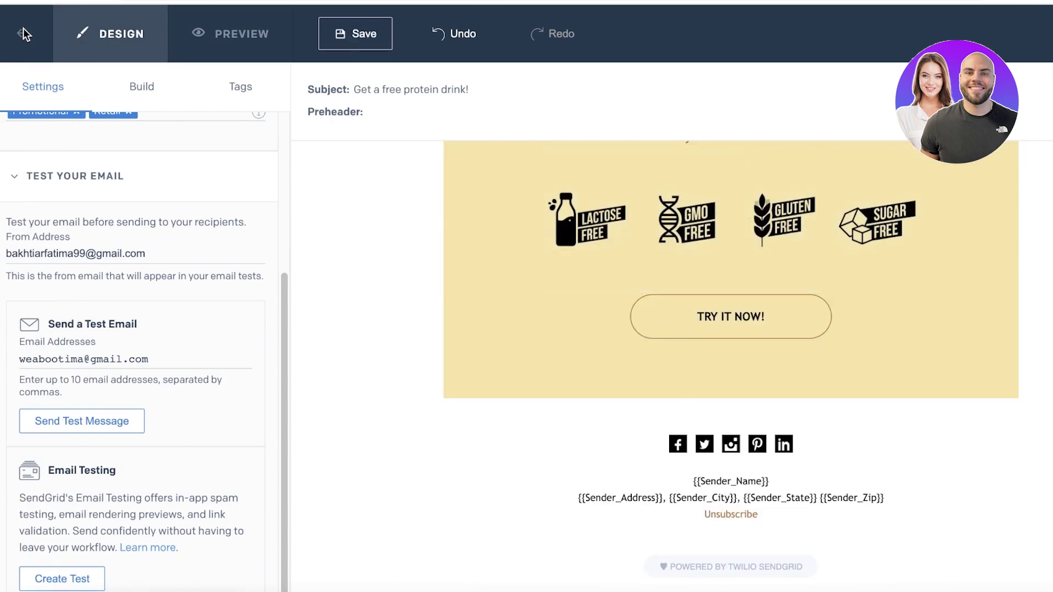
click(24, 34)
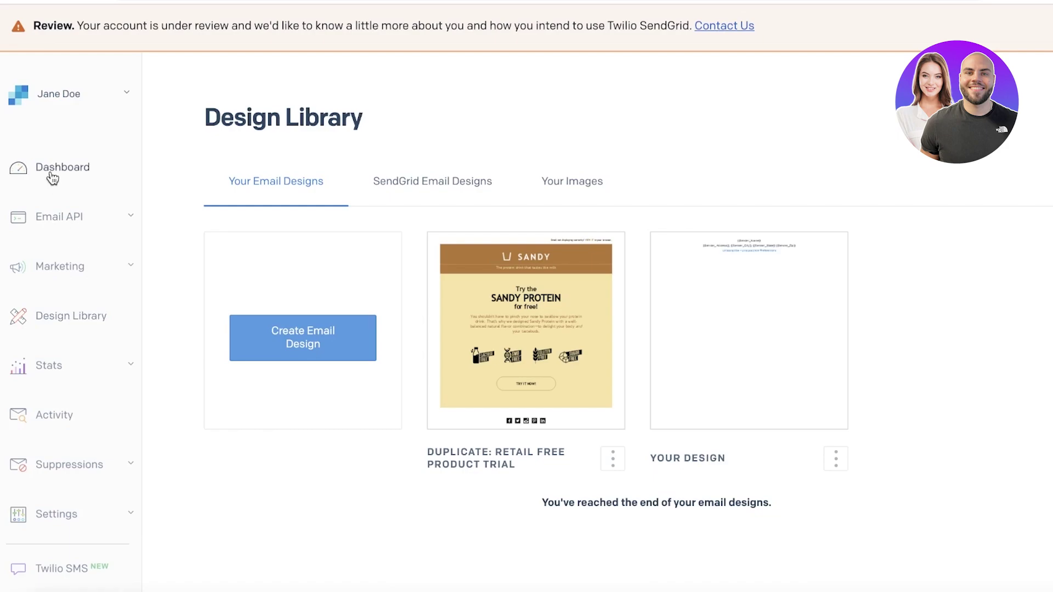
Go from the Dashboard to Marketing > Automations and start creating a new automation
click(85, 398)
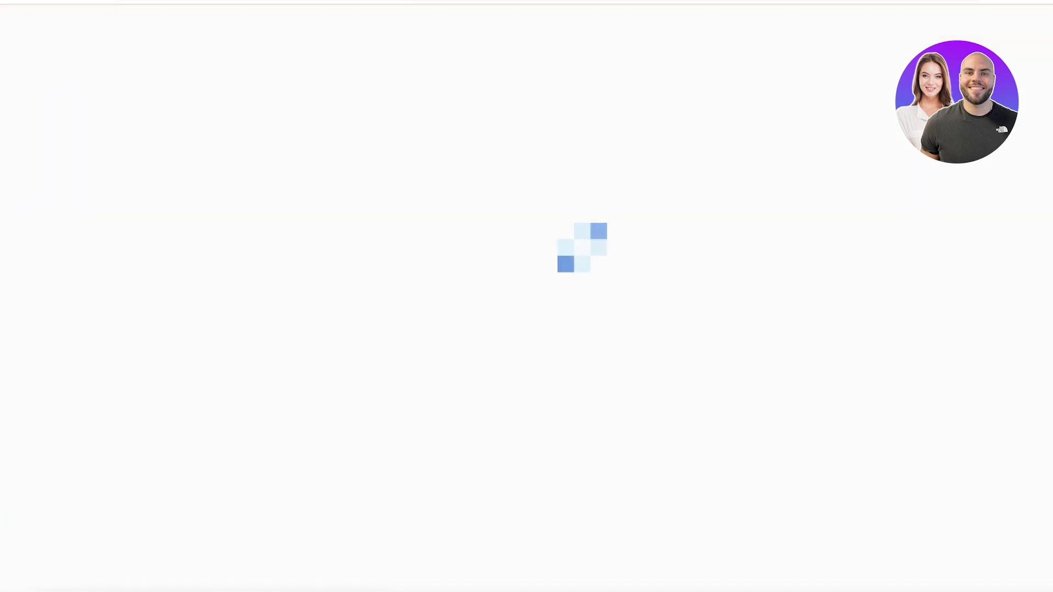
click(79, 217)
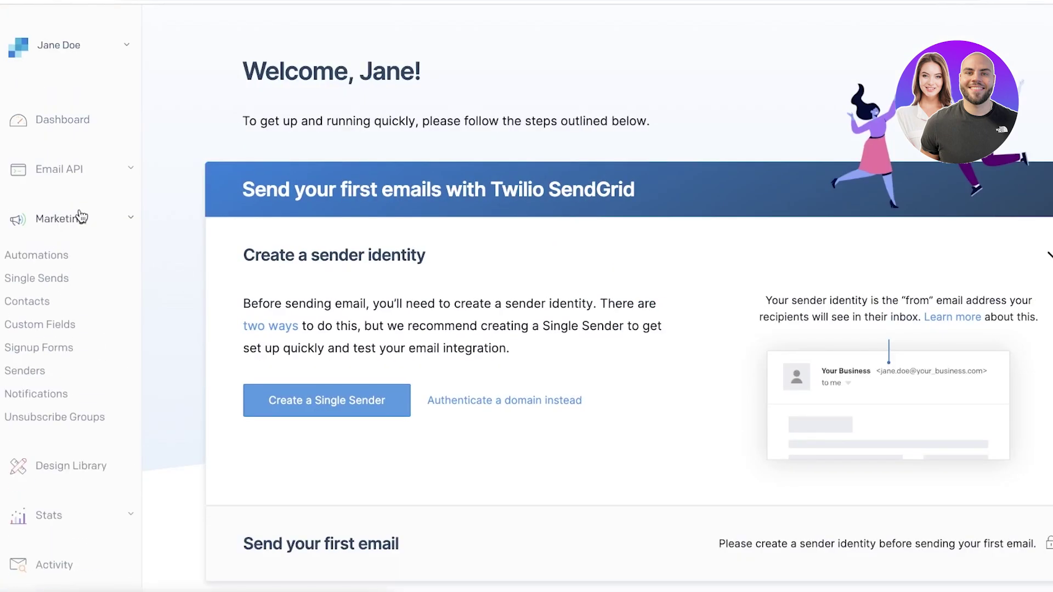
click(58, 261)
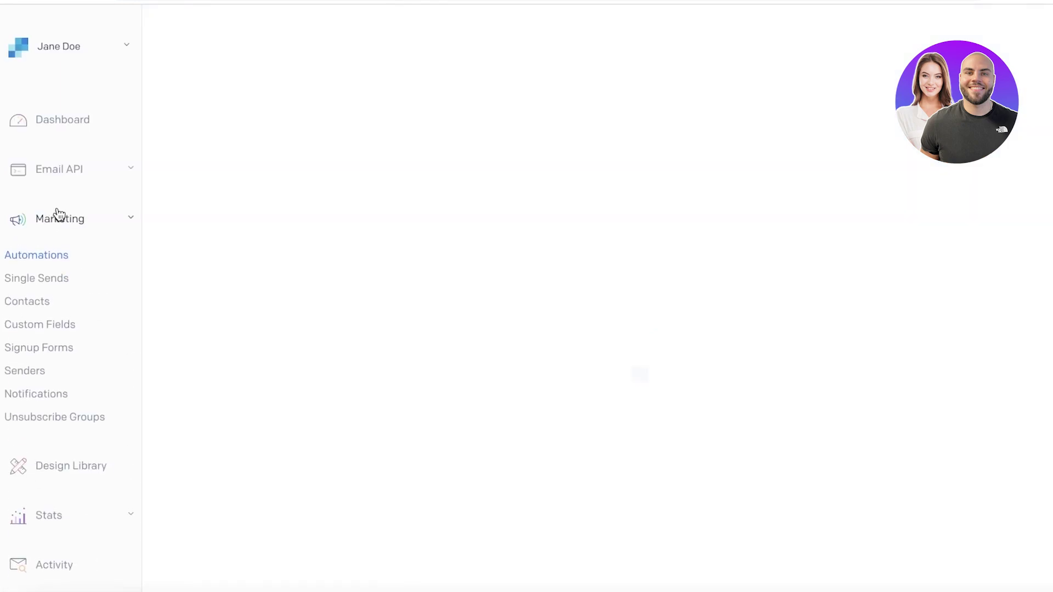
click(648, 362)
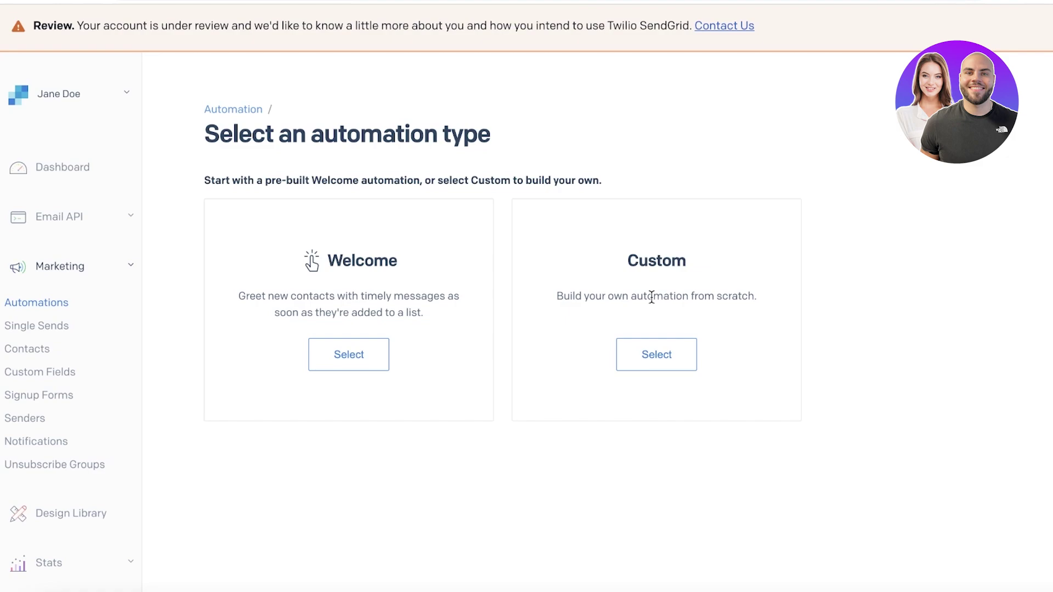
Start a Custom automation with All Contacts as the entry list, reviewing the form
click(660, 366)
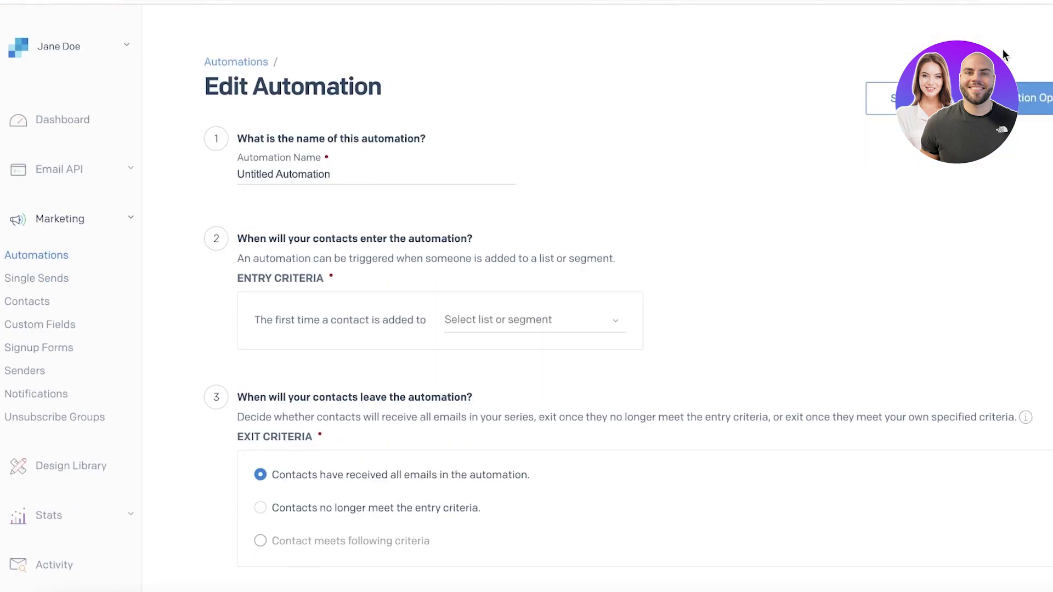
scroll(819, 133, down, 1)
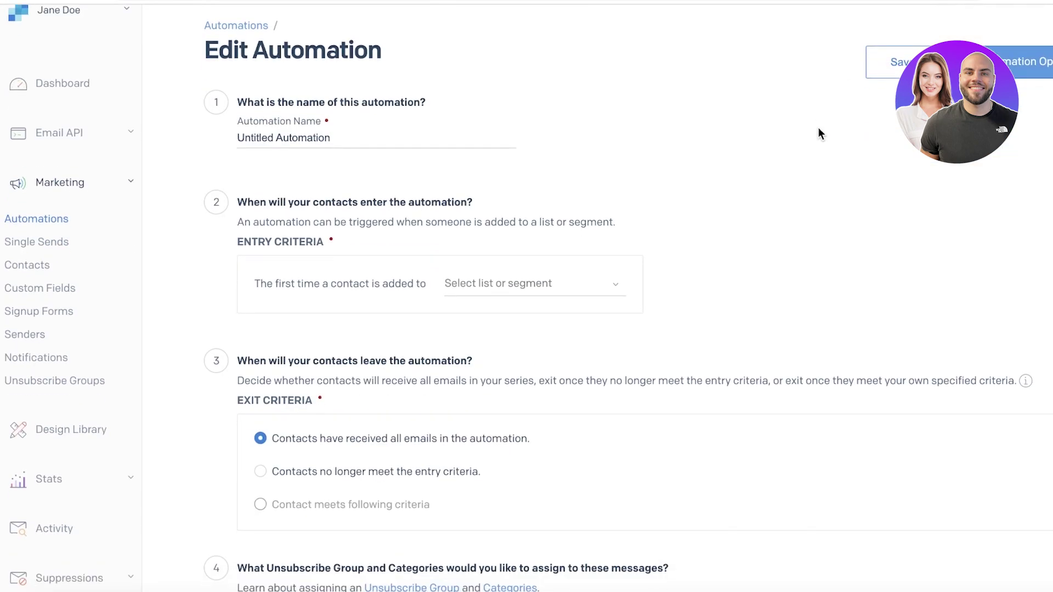
click(441, 283)
click(537, 346)
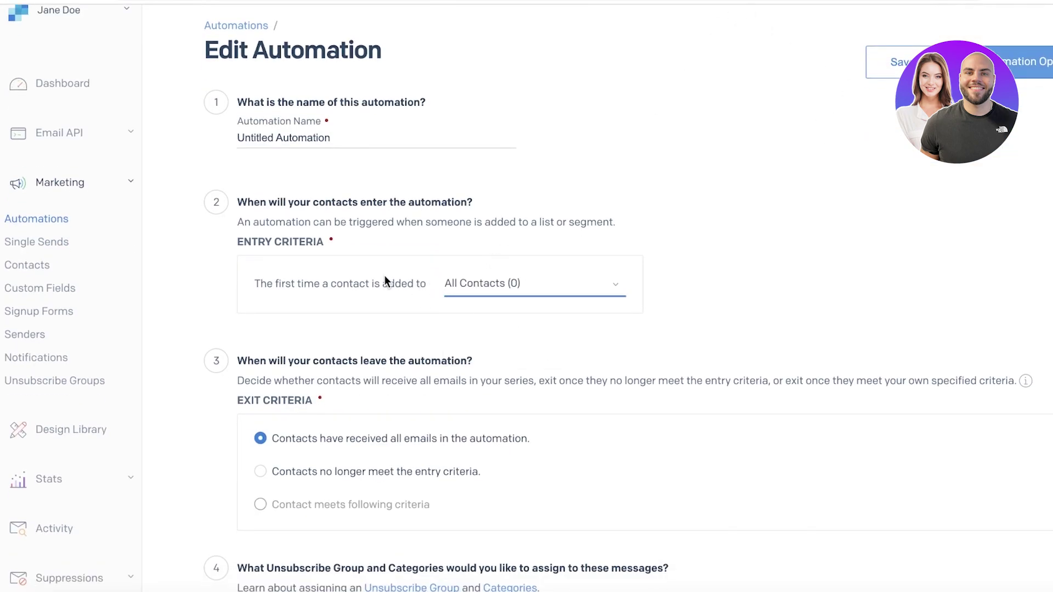
click(484, 280)
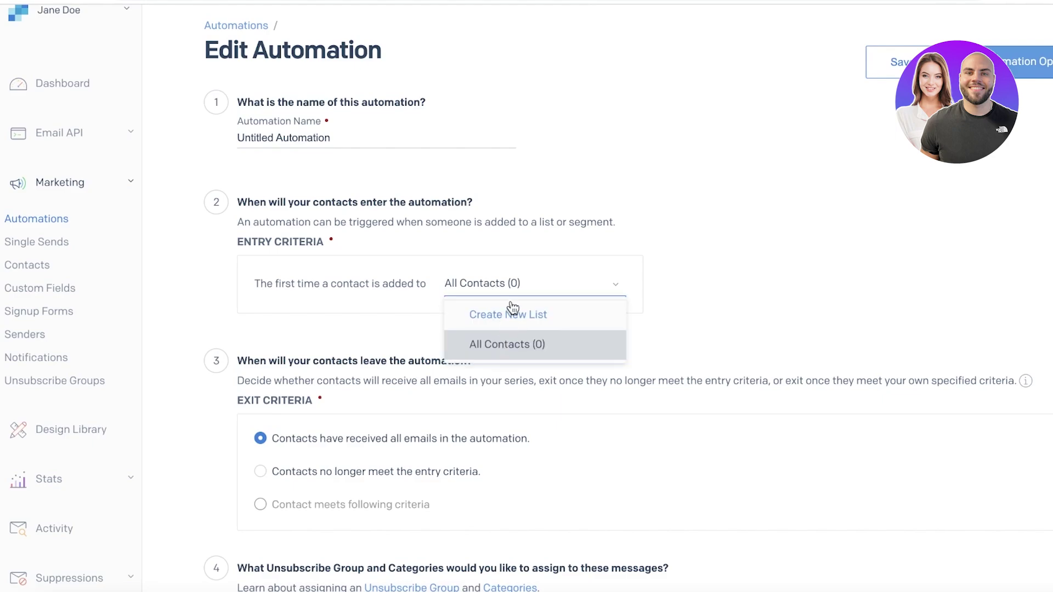
click(608, 261)
scroll(844, 244, down, 7)
scroll(629, 235, up, 8)
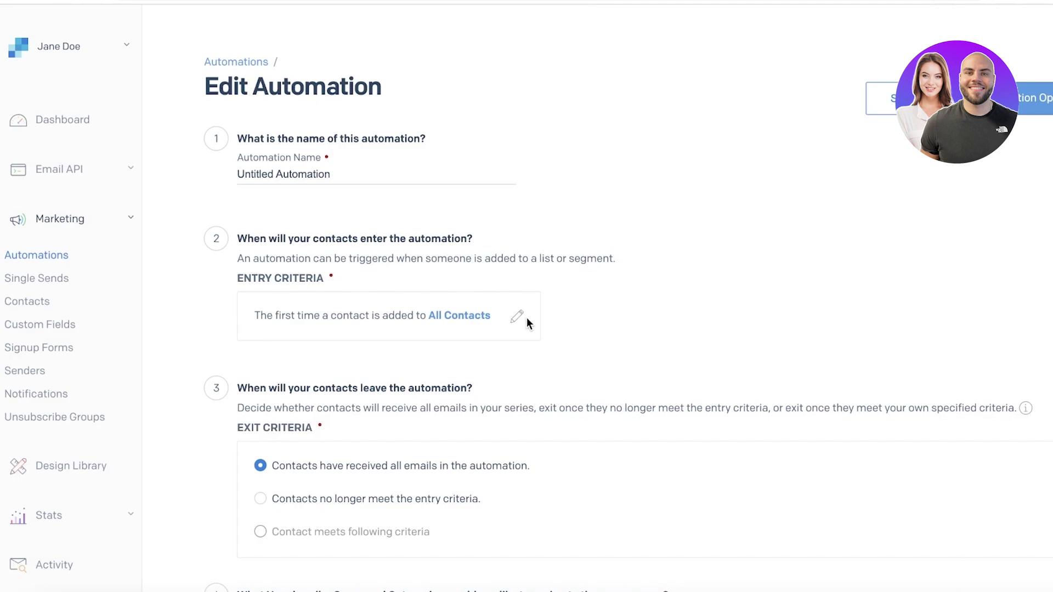
scroll(529, 316, down, 3)
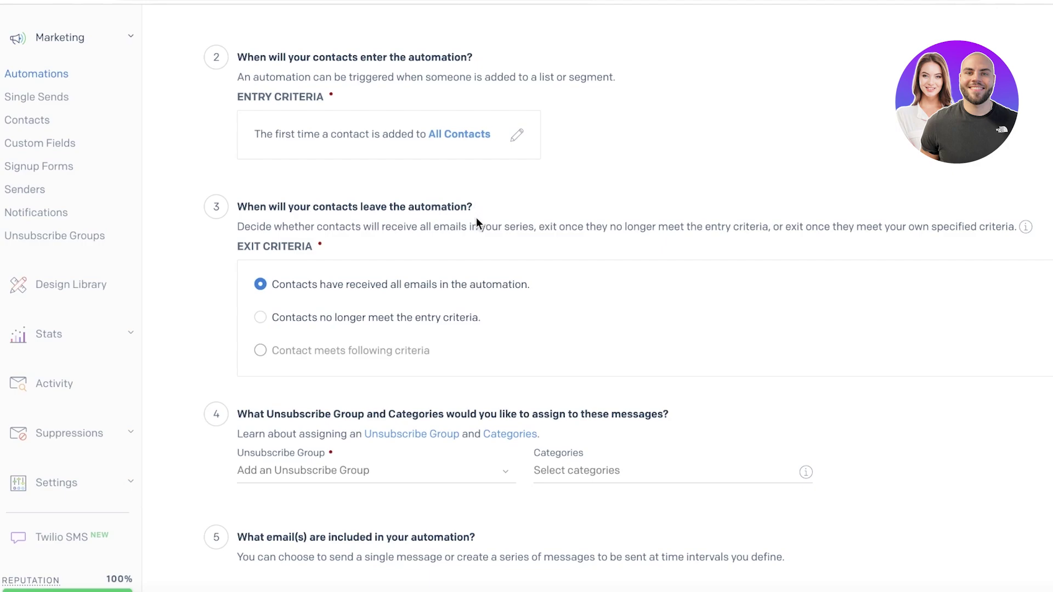
scroll(474, 176, up, 1)
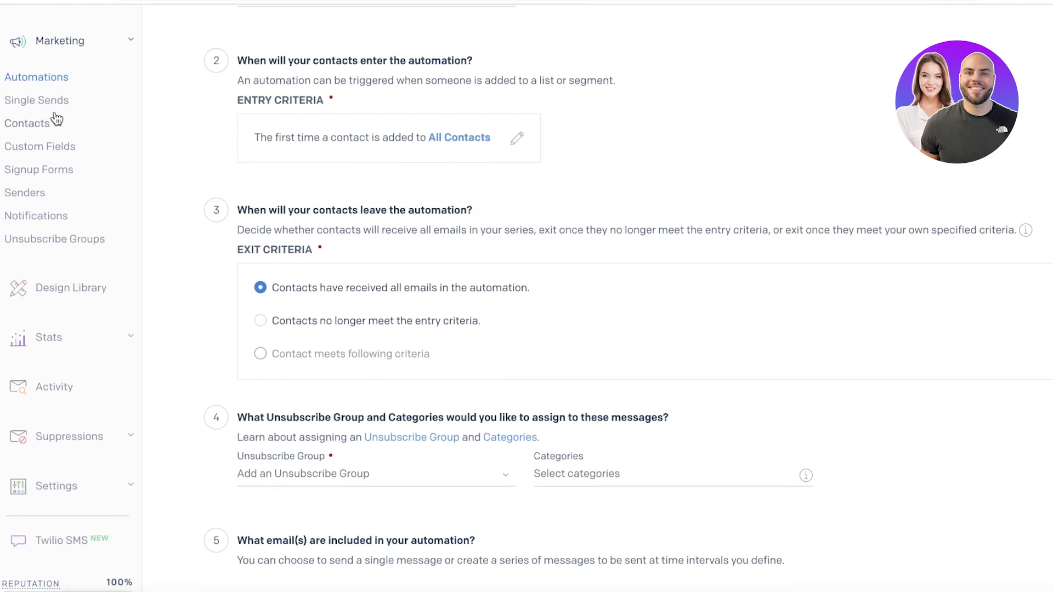
scroll(491, 134, up, 3)
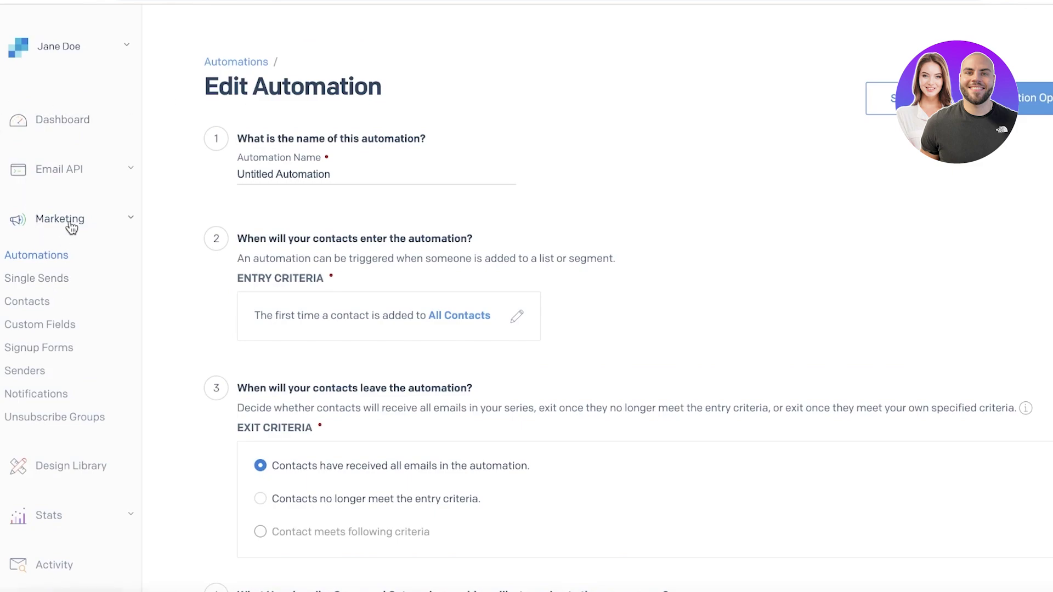
click(99, 224)
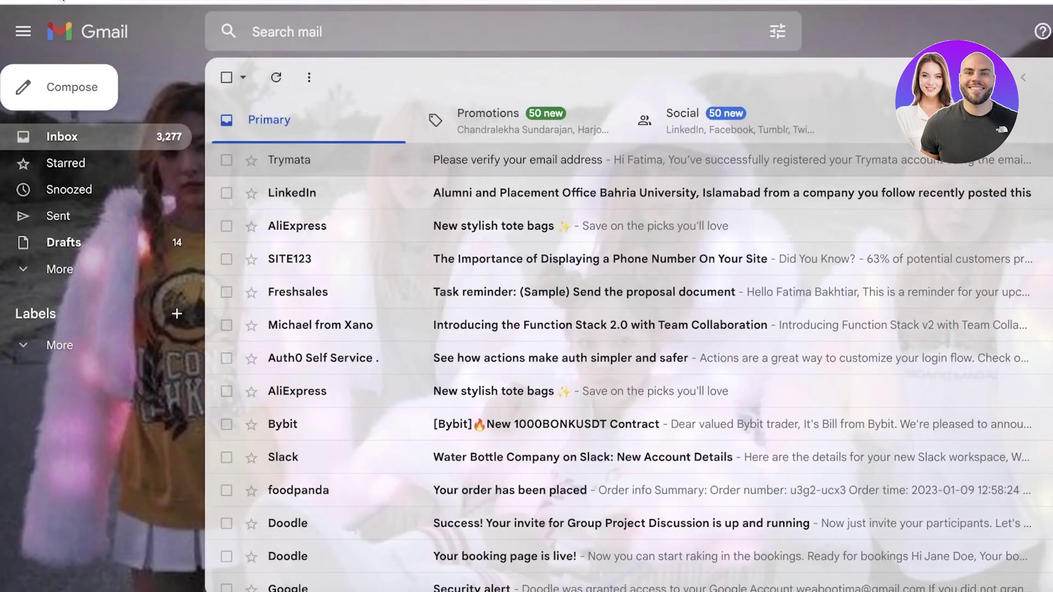
Check Gmail's Spam folder, then try leaving the SendGrid automation for the dashboard
click(64, 2)
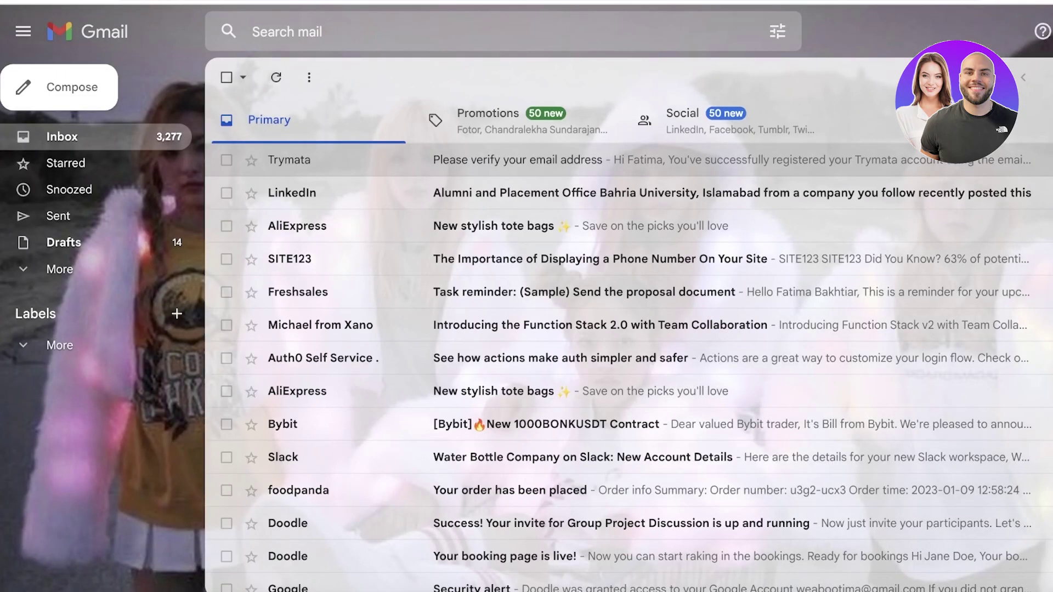
click(59, 269)
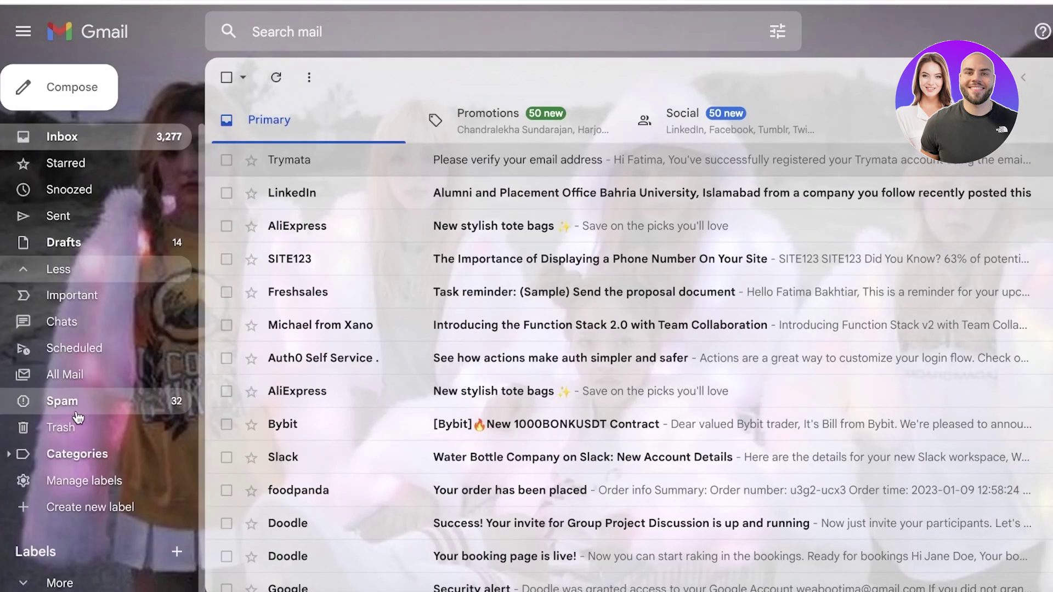
click(134, 368)
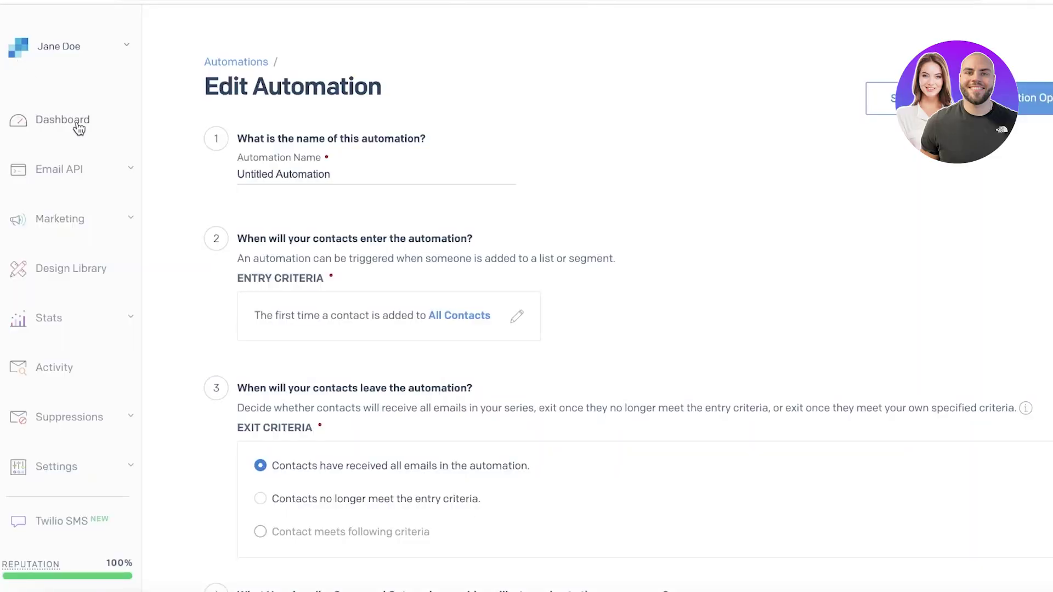
click(75, 125)
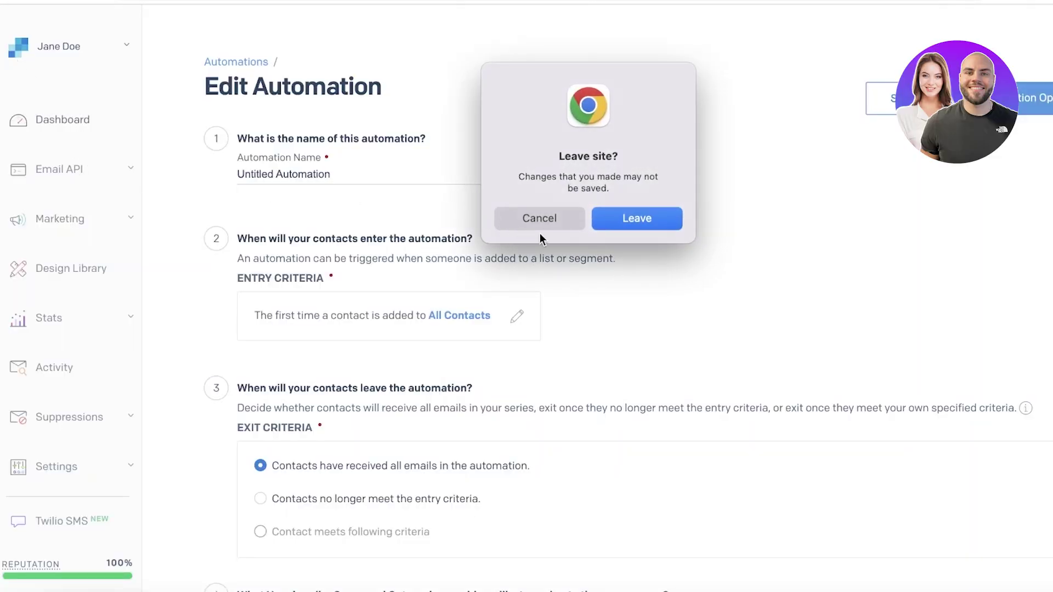
Discard the unsaved automation by leaving for Email API > Dynamic Templates
click(536, 229)
click(68, 176)
click(60, 208)
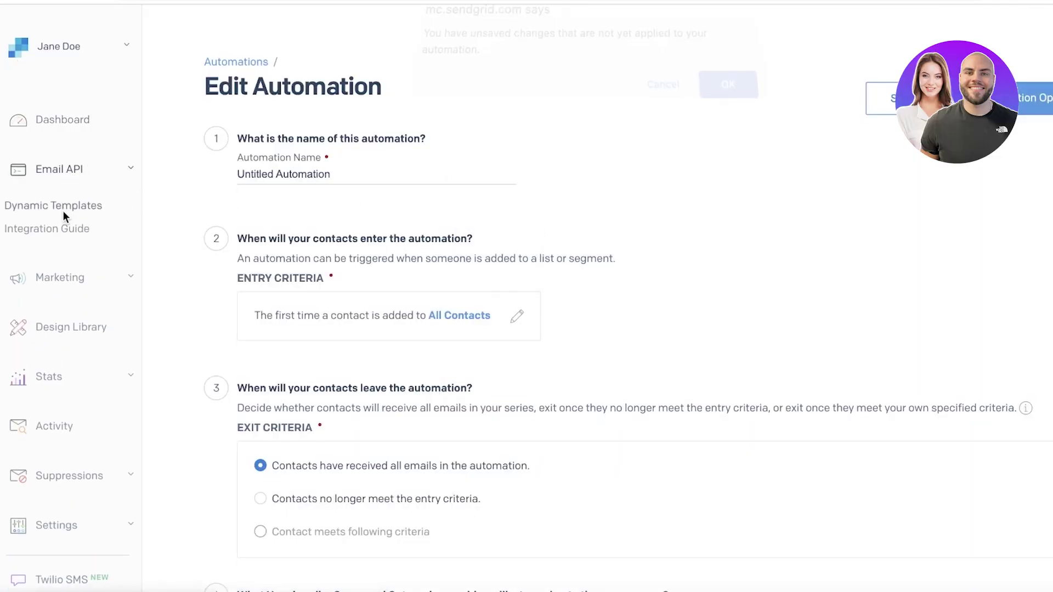
click(732, 103)
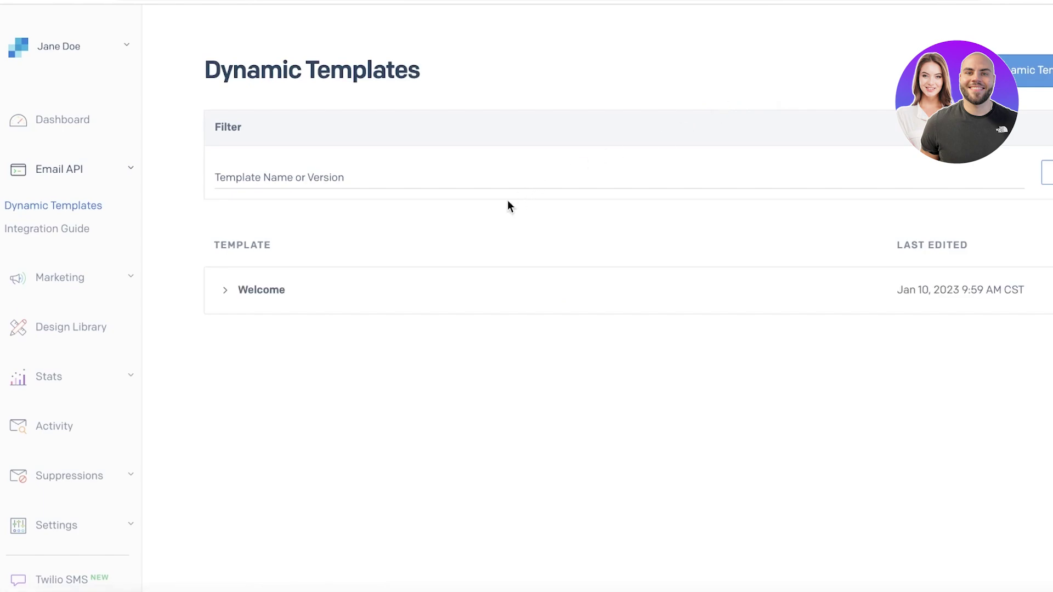
Expand the Welcome template's details and dismiss the sender-created confirmation
click(1049, 290)
click(635, 289)
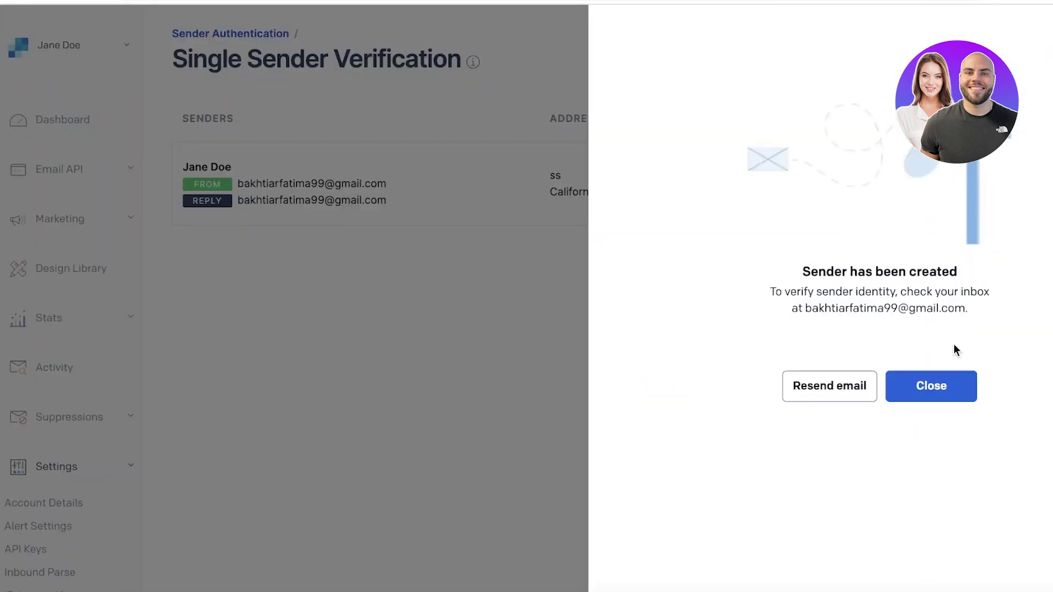
click(959, 390)
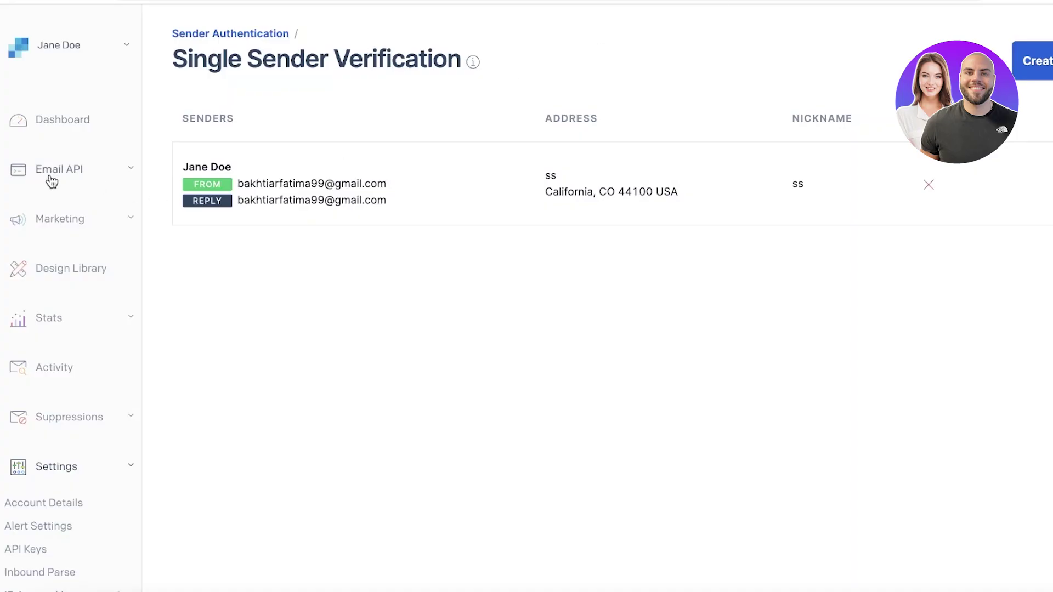
Create a Single Send from the Duplicate: Retail Free Product Trial design and open it
click(51, 178)
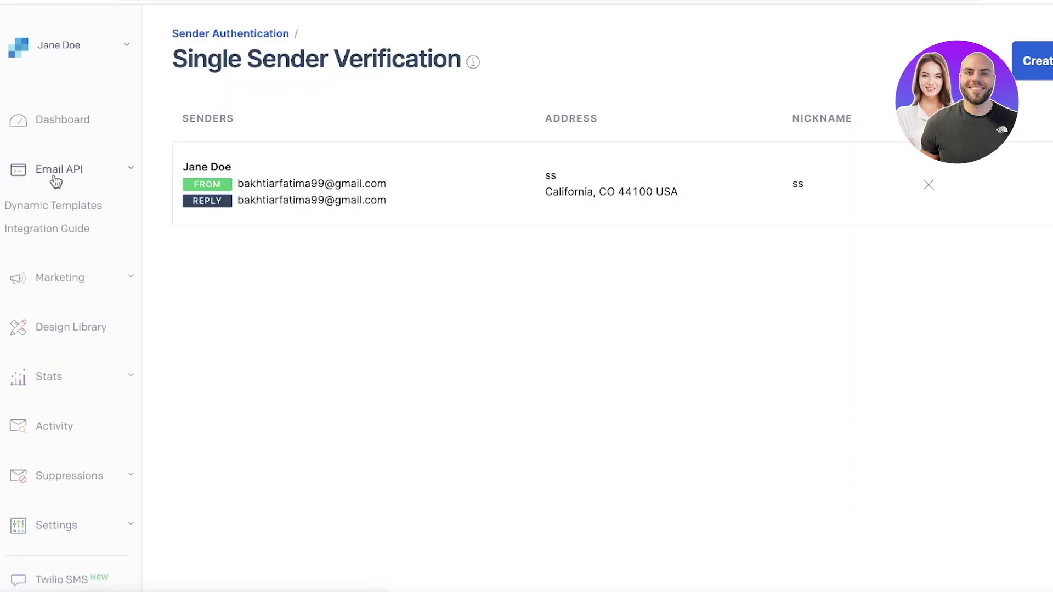
click(67, 339)
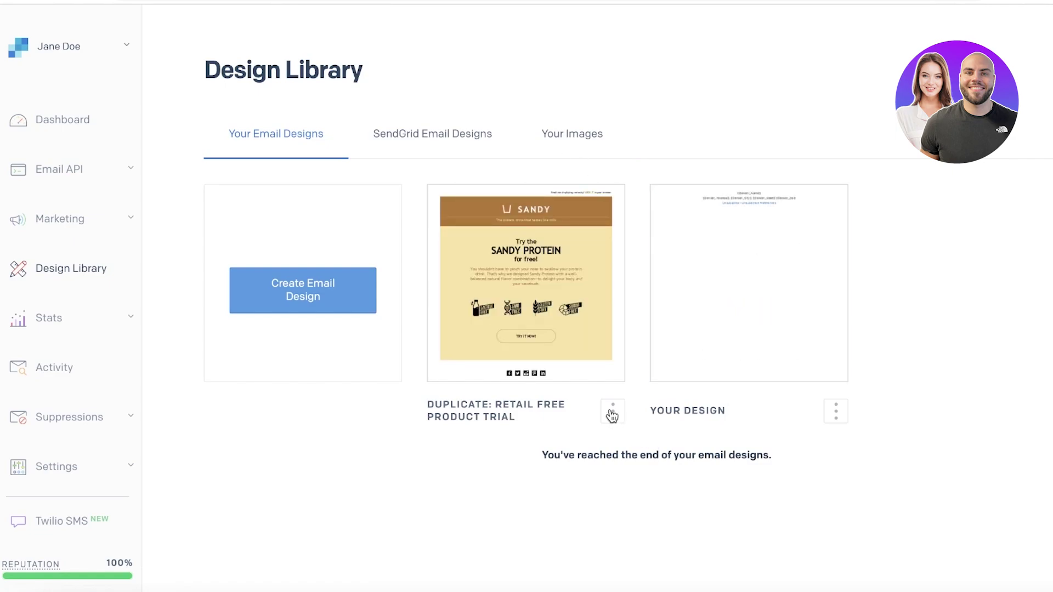
click(612, 412)
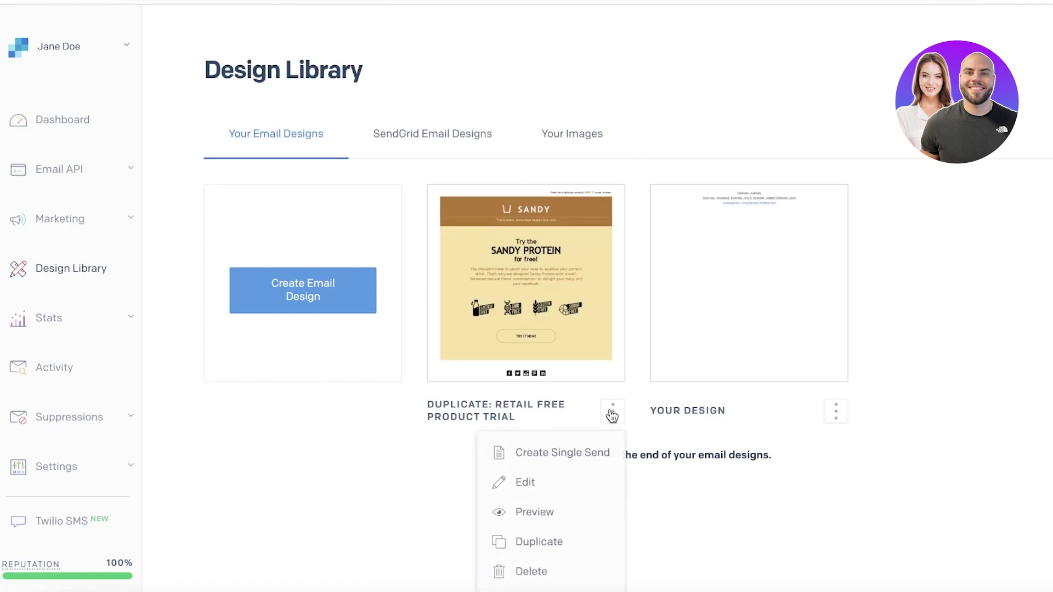
click(567, 454)
key(Escape)
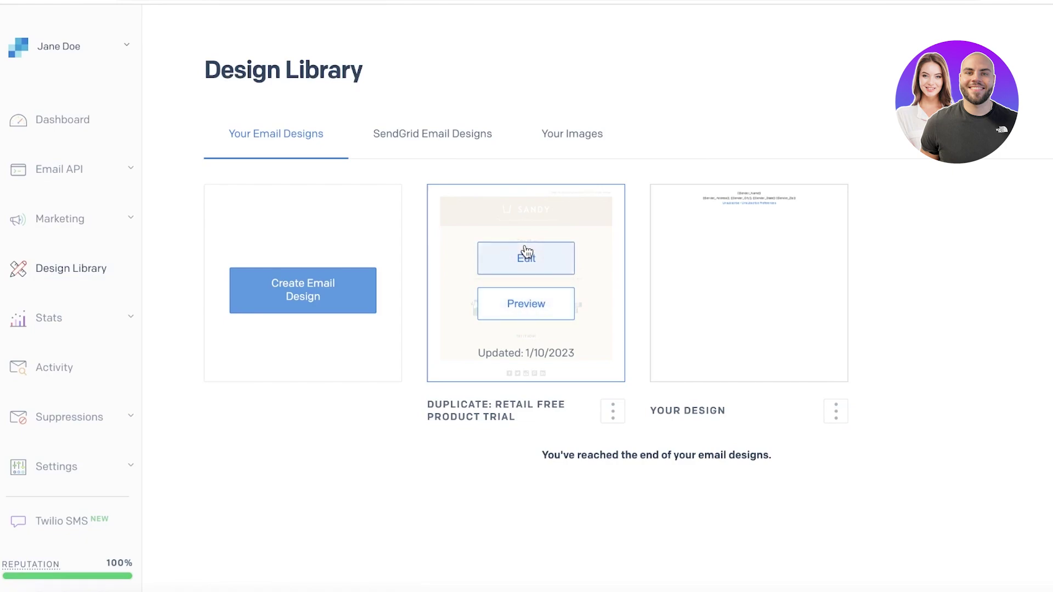
click(535, 259)
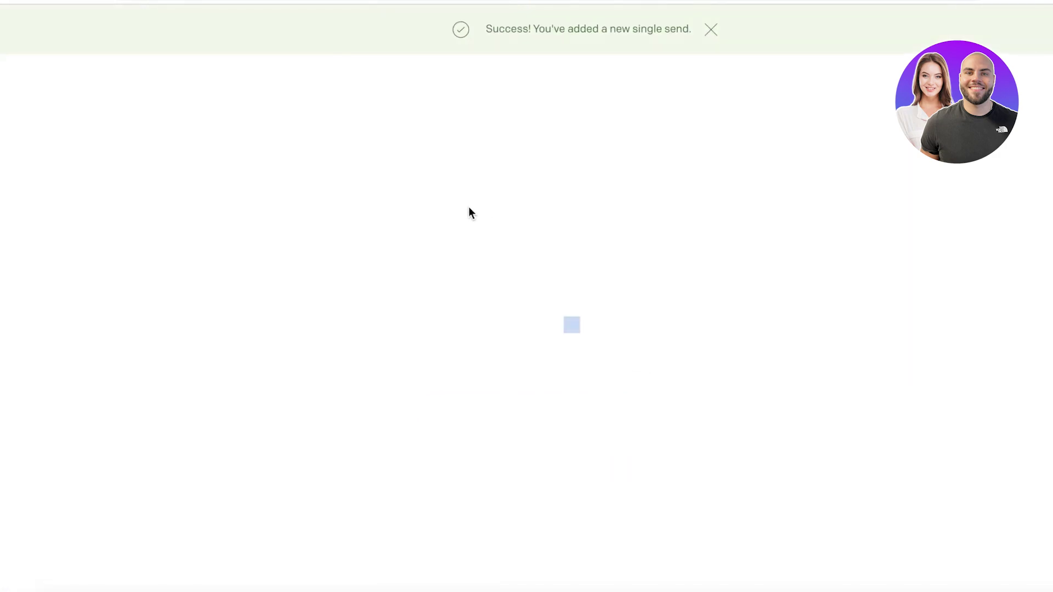